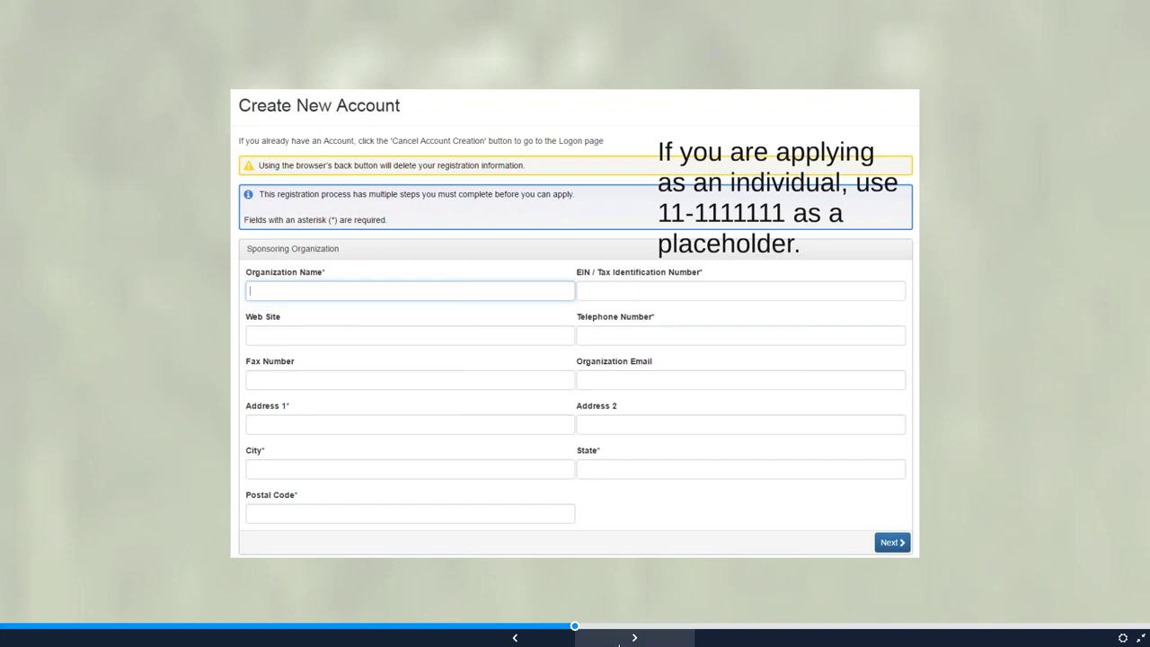
Advance the presentation through the account registration slides, from Sponsoring Organization to the Password slide
left_click(634, 637)
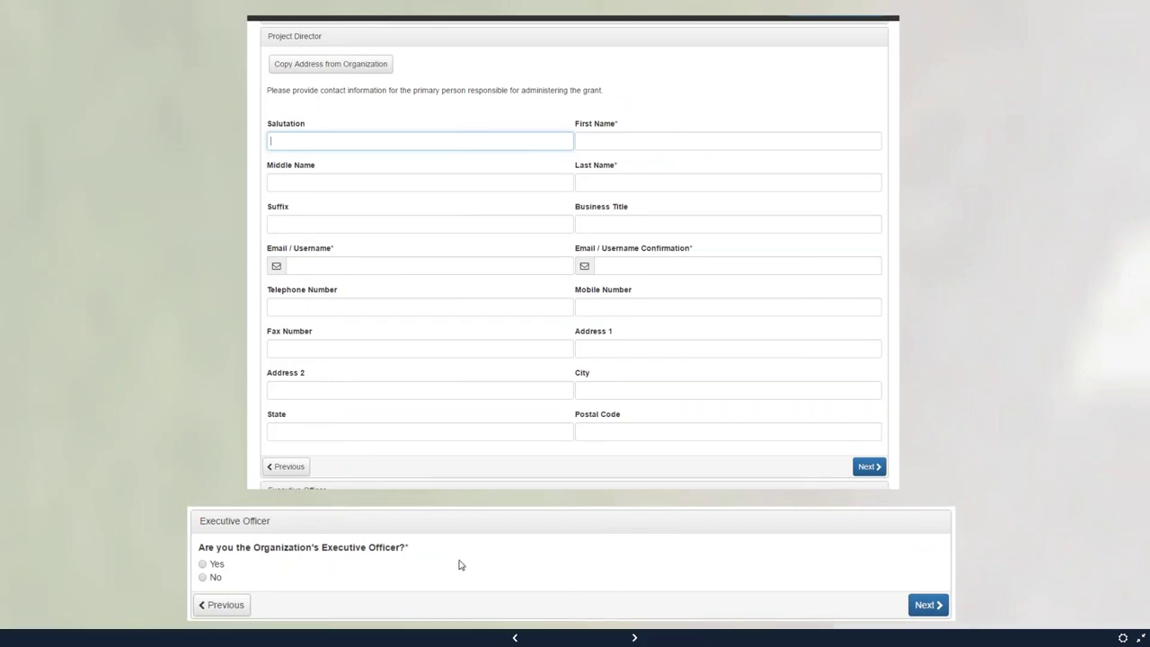
left_click(635, 638)
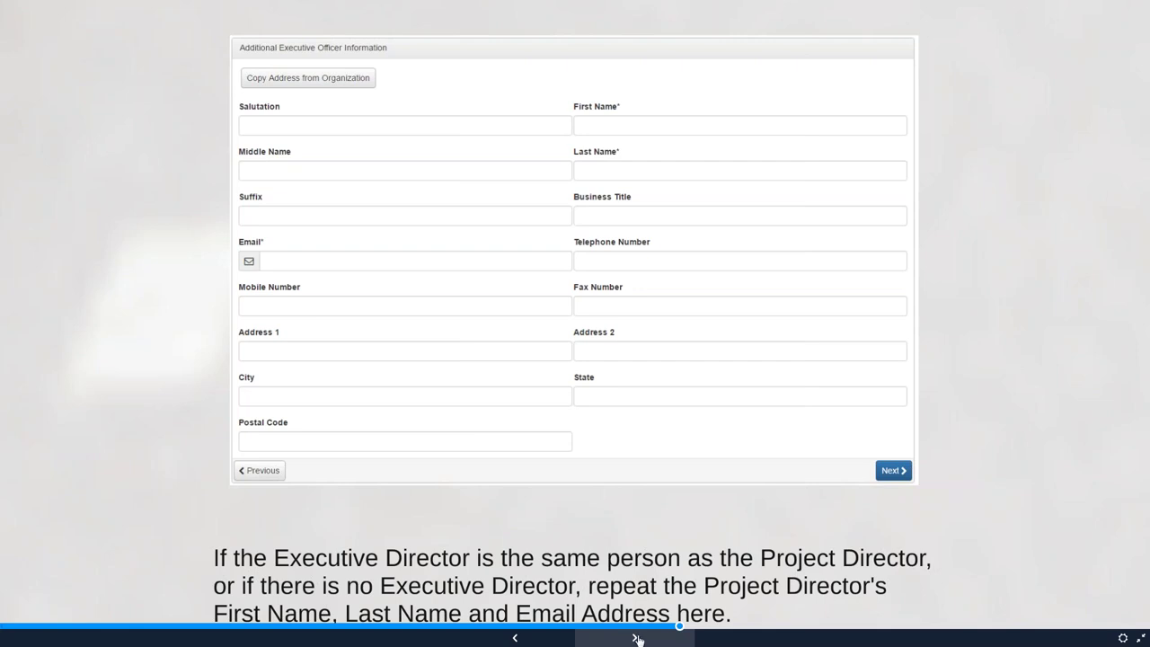
left_click(637, 639)
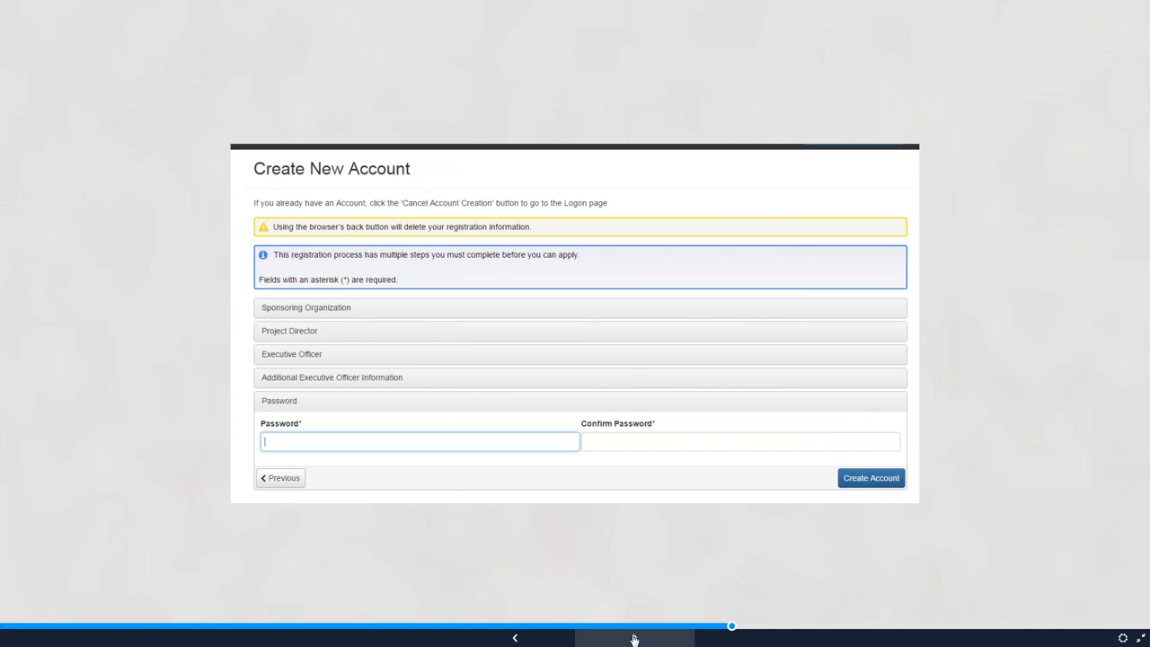
Advance the presentation through the Applicant Dashboard and Apply page slides to the How to Apply overview
left_click(633, 639)
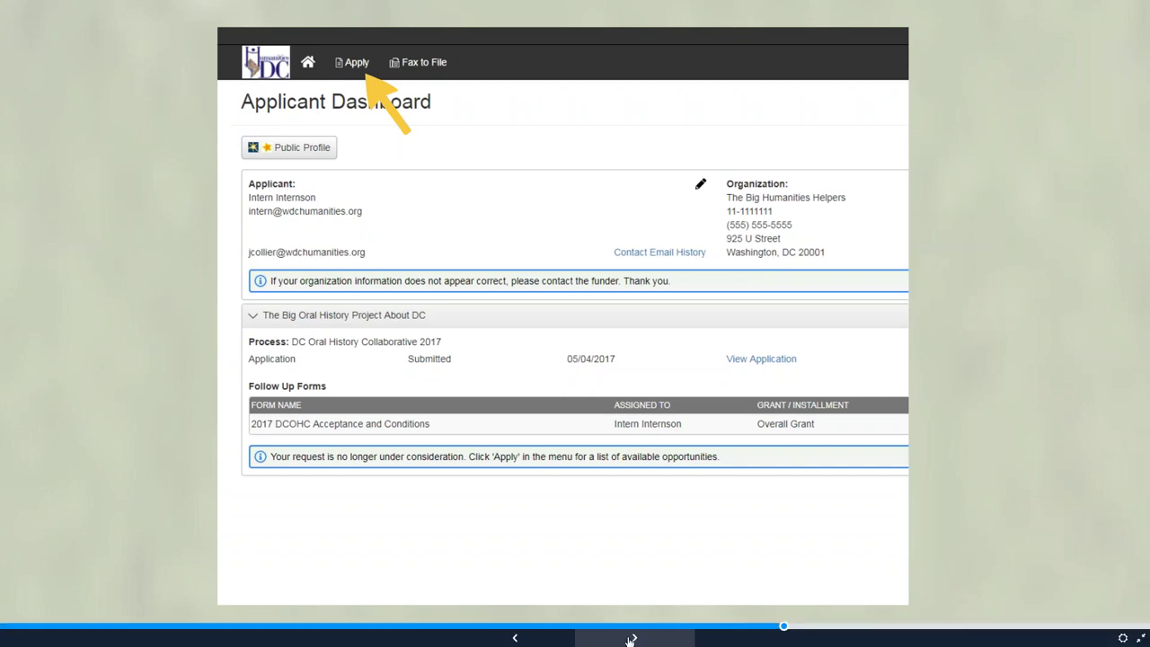
left_click(632, 639)
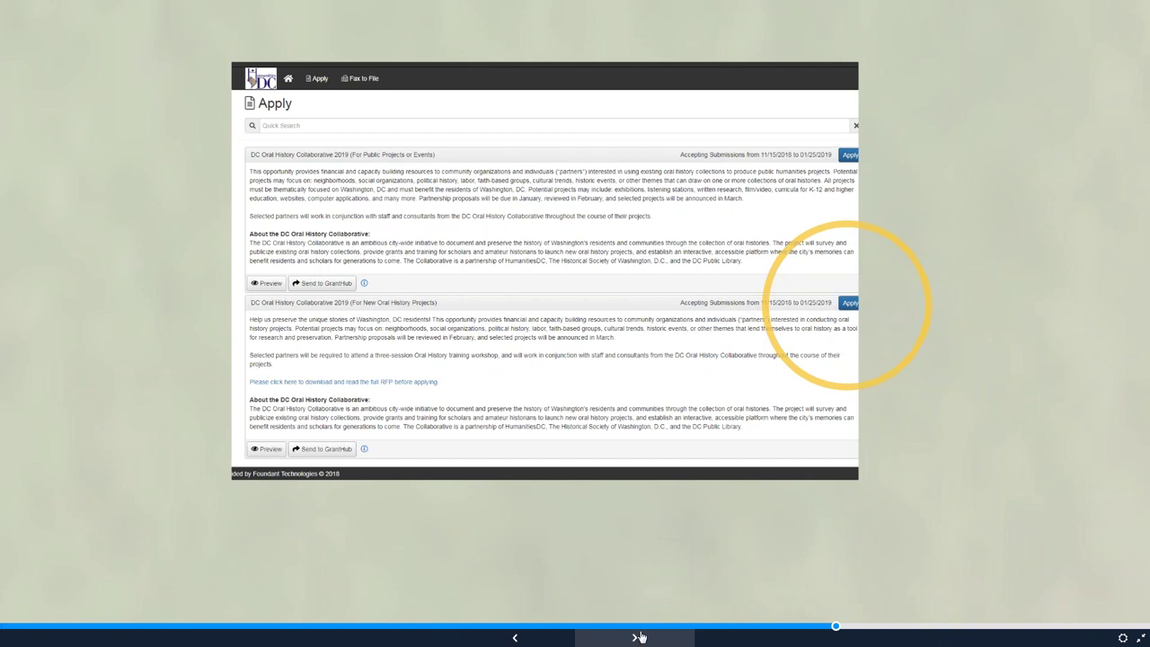
mouse_move(640, 637)
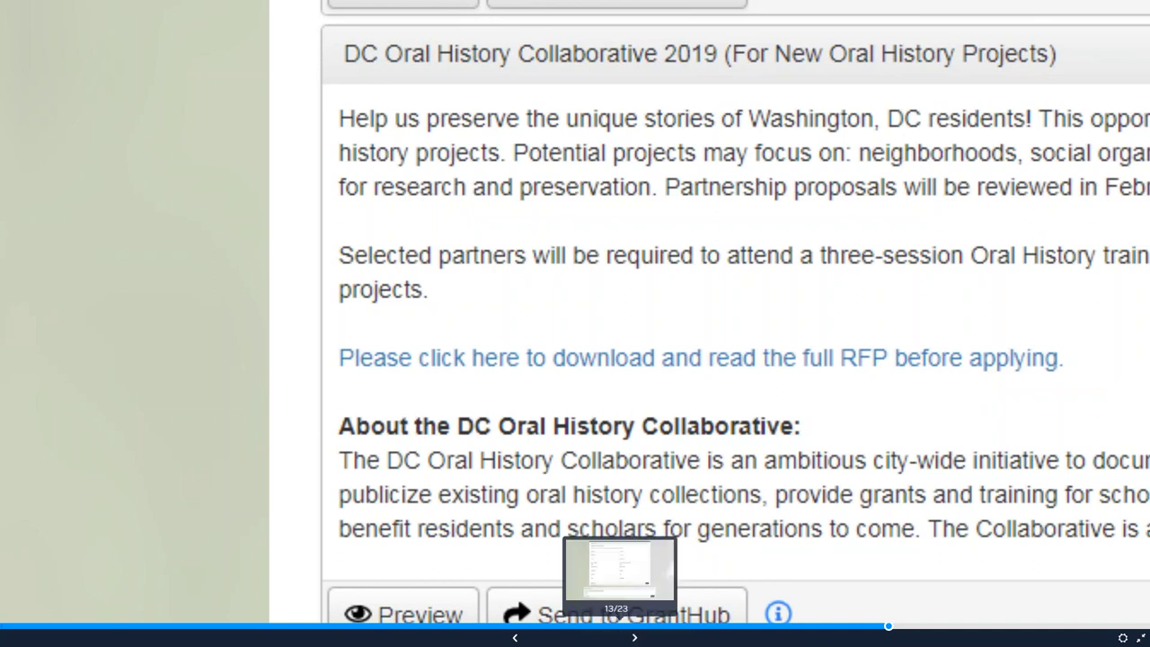
left_click(643, 640)
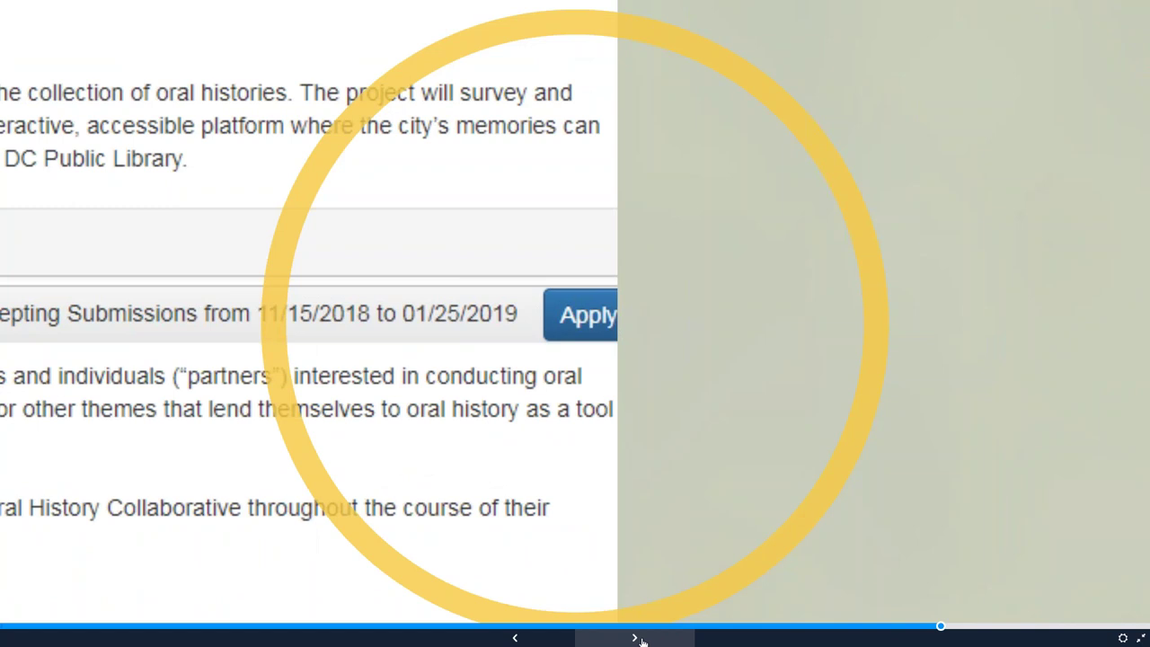
left_click(643, 640)
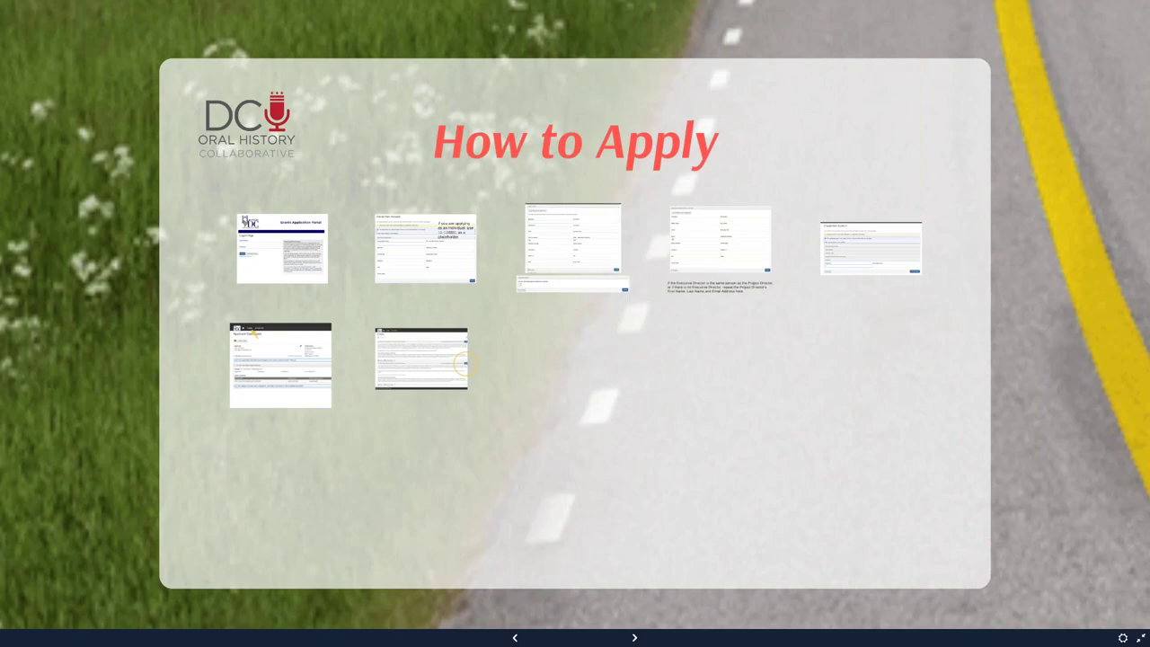
Exit the full-screen presentation and switch to the grant portal's application preview to review the Basic Information section
key("Escape")
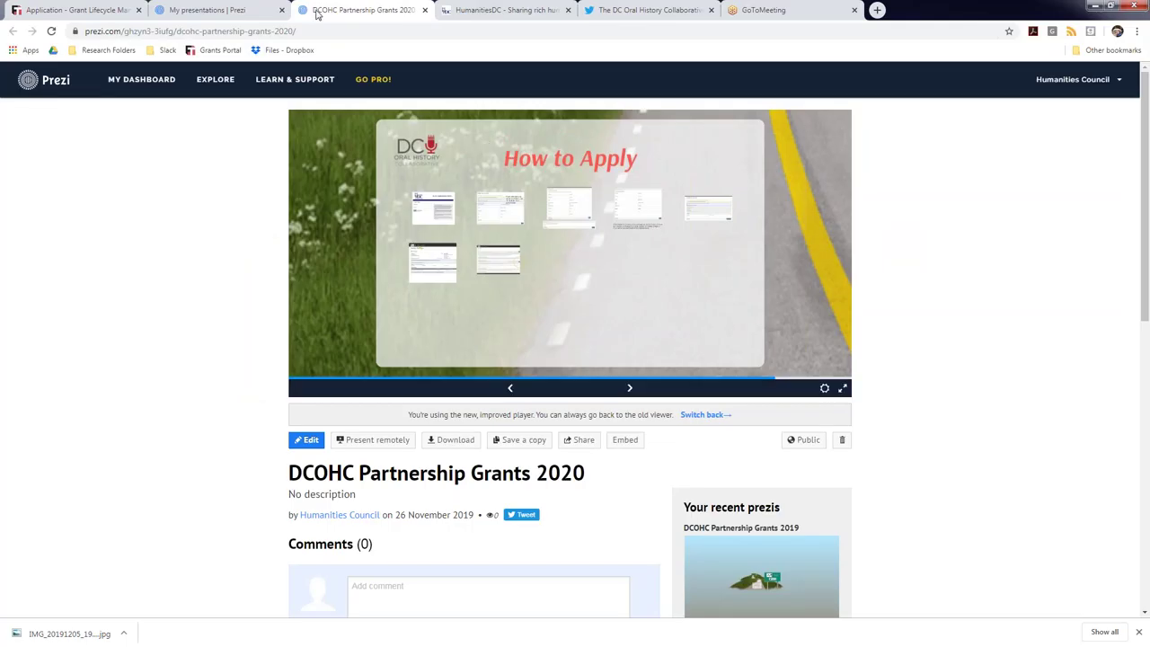
left_click(72, 10)
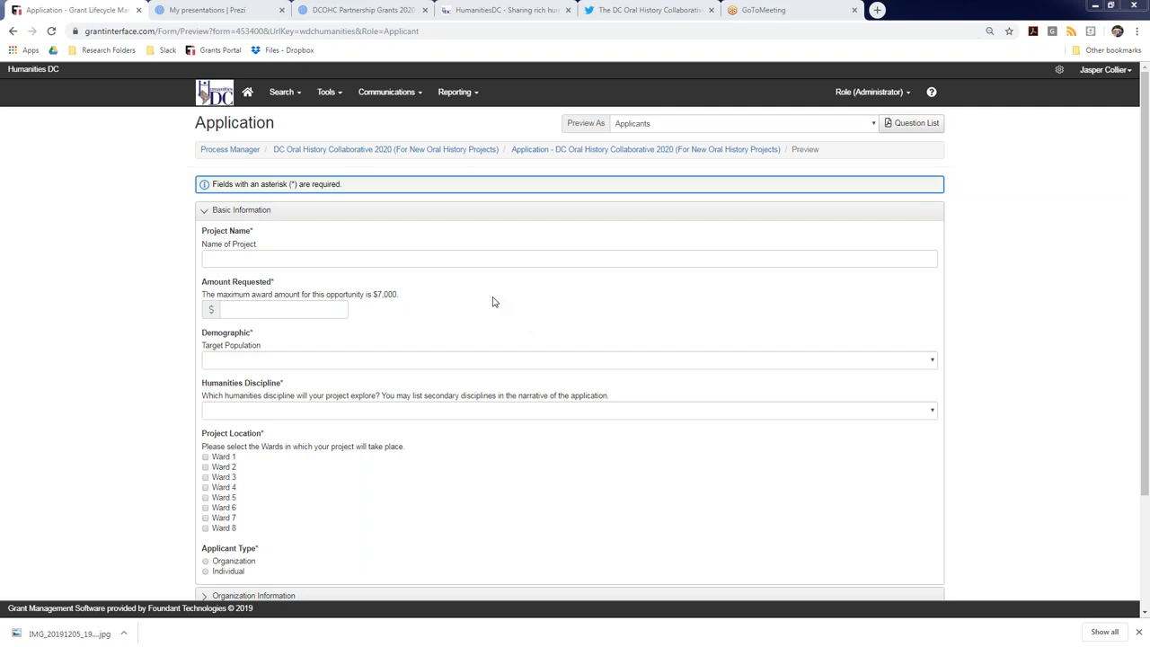
scroll(1124, 296, "down", 3)
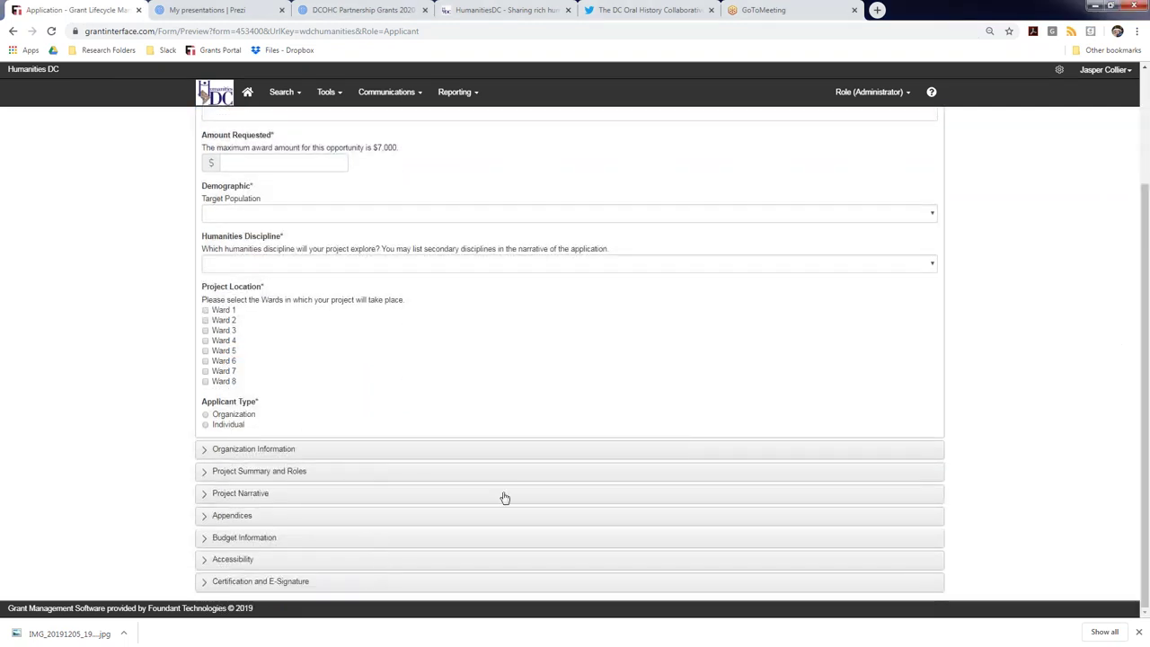
left_click_drag(1147, 368, 1140, 288)
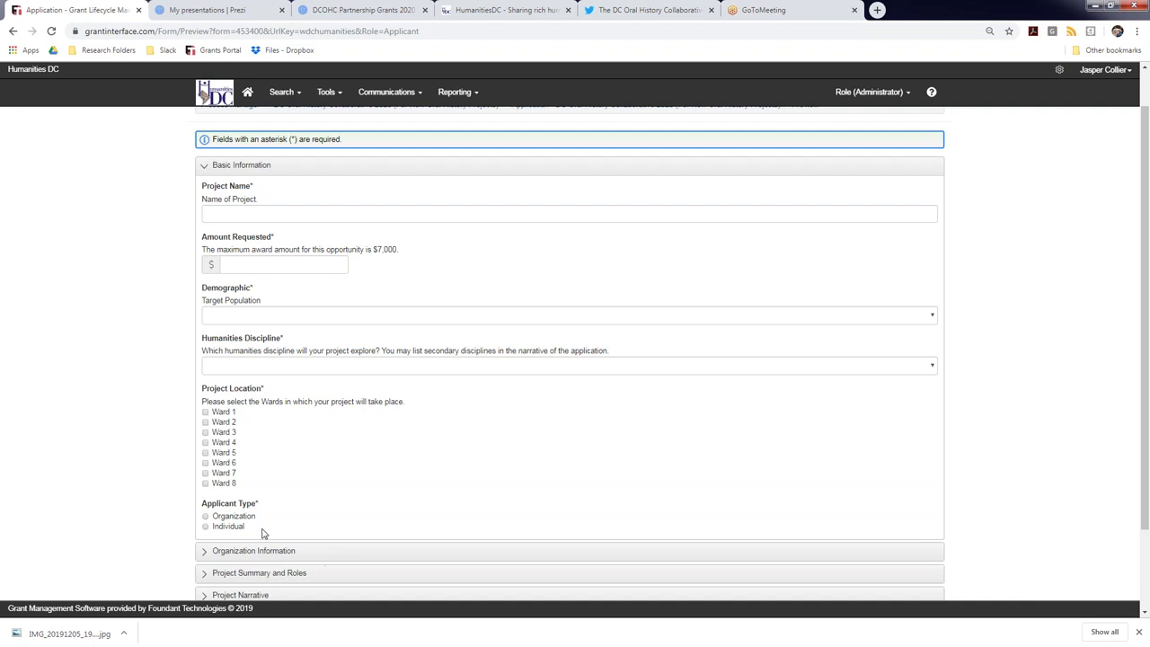
Expand the Organization Information section and review its questions down to the Fiscal Sponsor Letter of Support
left_click(314, 556)
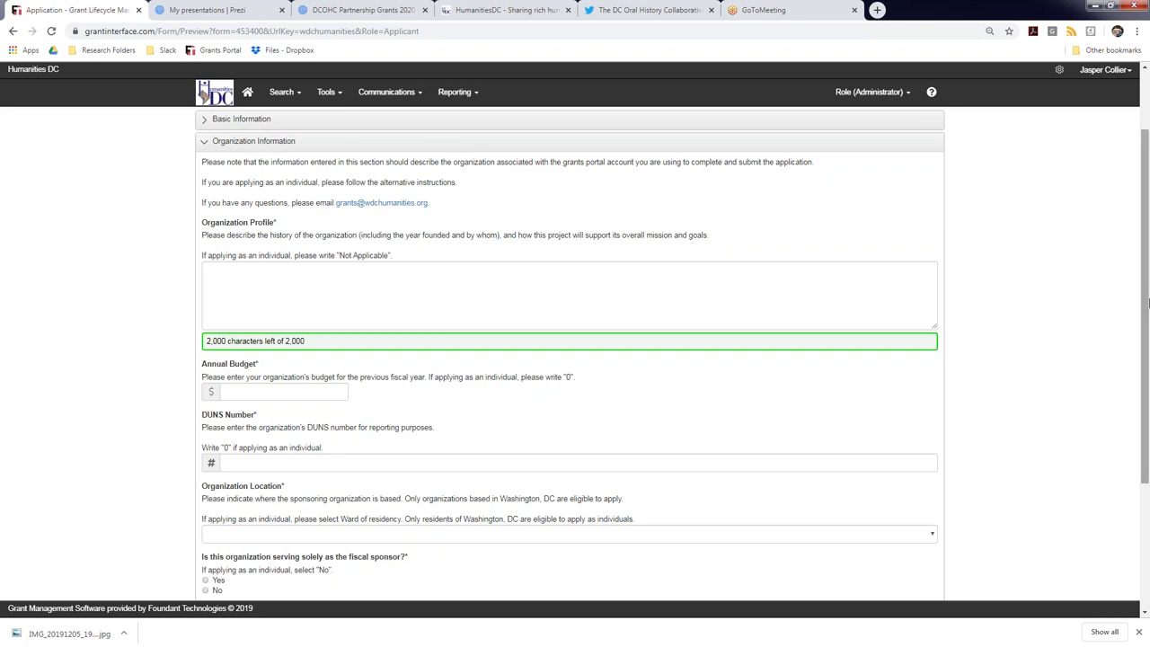
left_click_drag(1146, 231, 1146, 339)
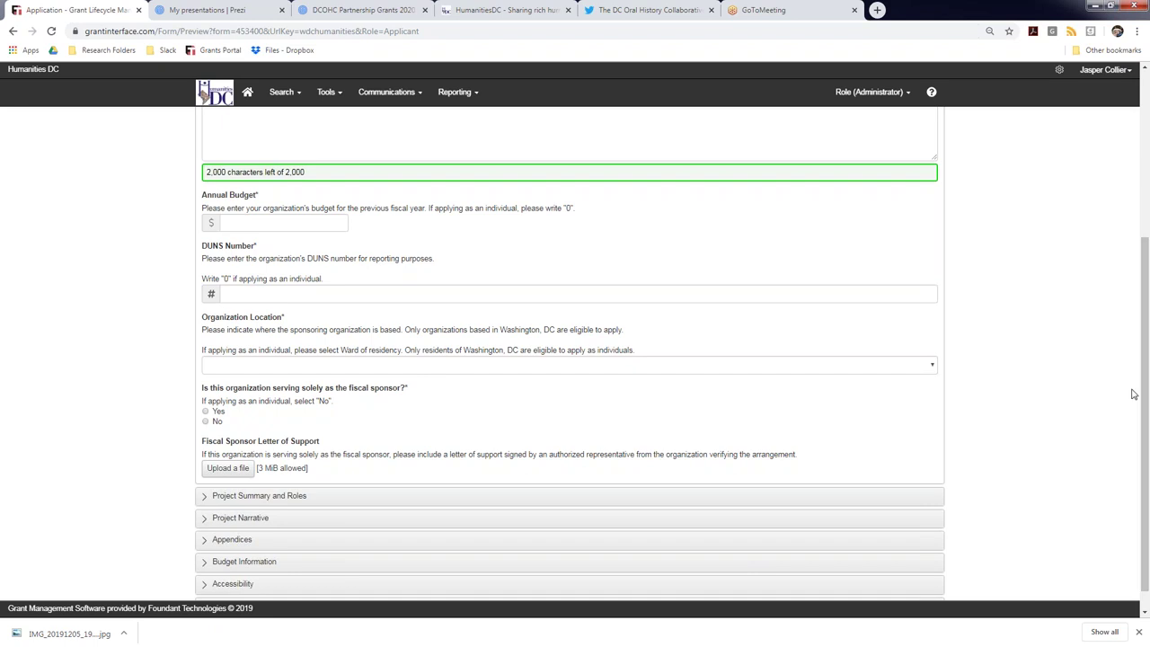
scroll(1145, 431, "down", 1)
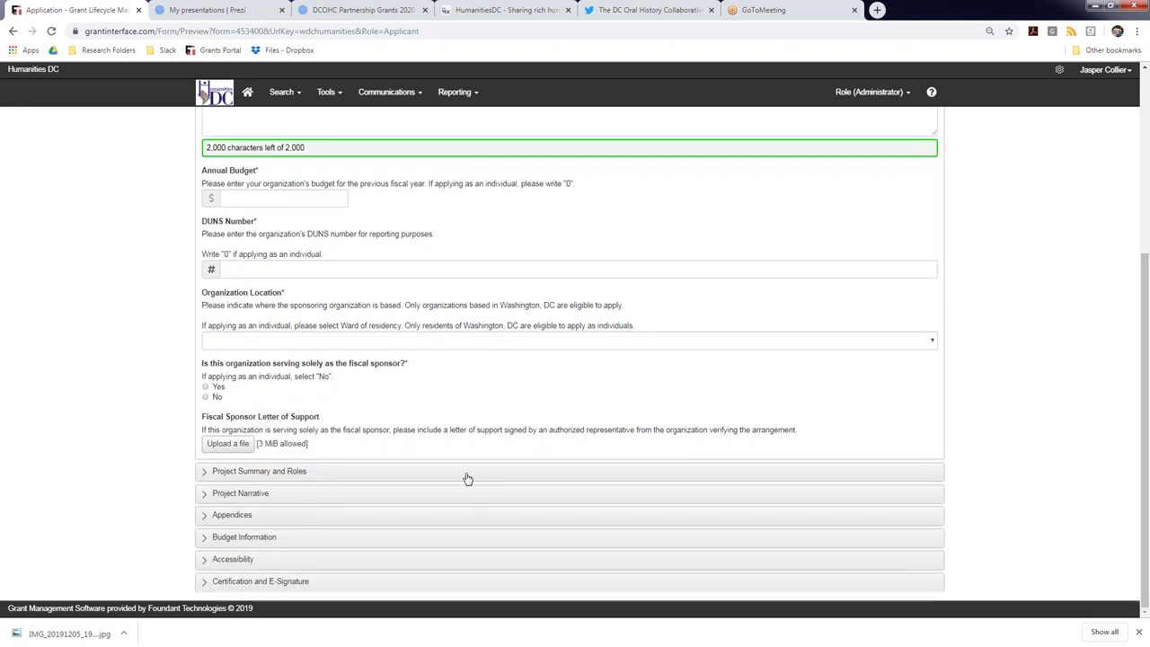
Expand the Project Summary and Roles section and review its fields from Project Summary down to the bookkeeper details
left_click(467, 478)
scroll(1145, 377, "up", 1)
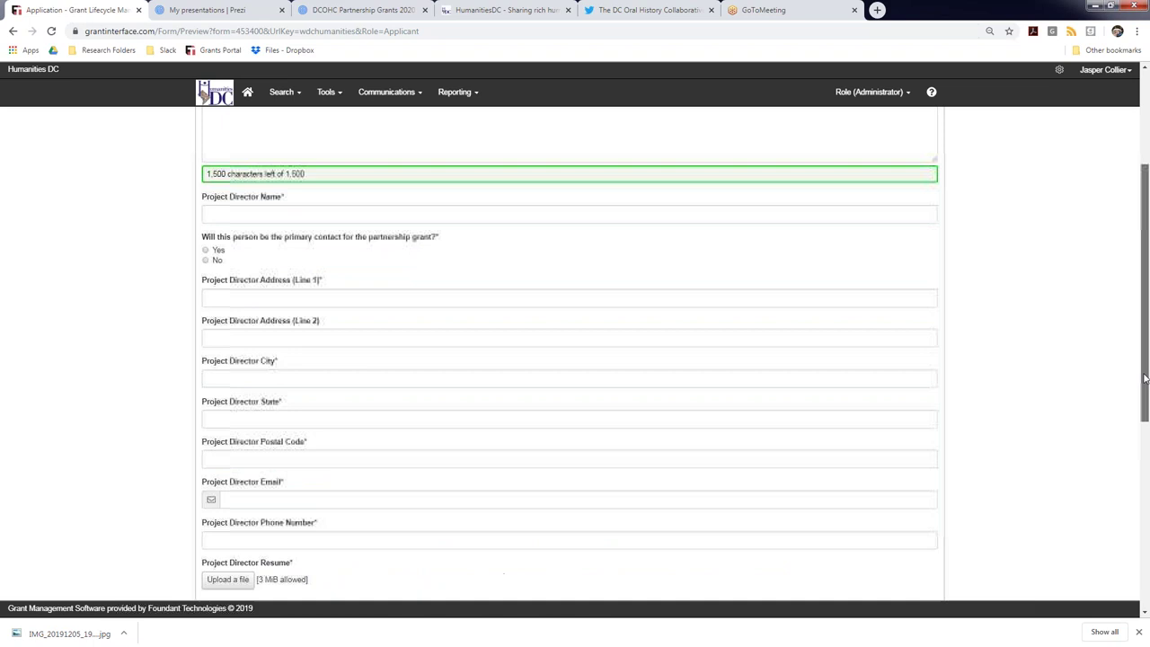
scroll(1145, 377, "up", 1)
scroll(1146, 379, "down", 1)
left_click_drag(1147, 379, 1123, 342)
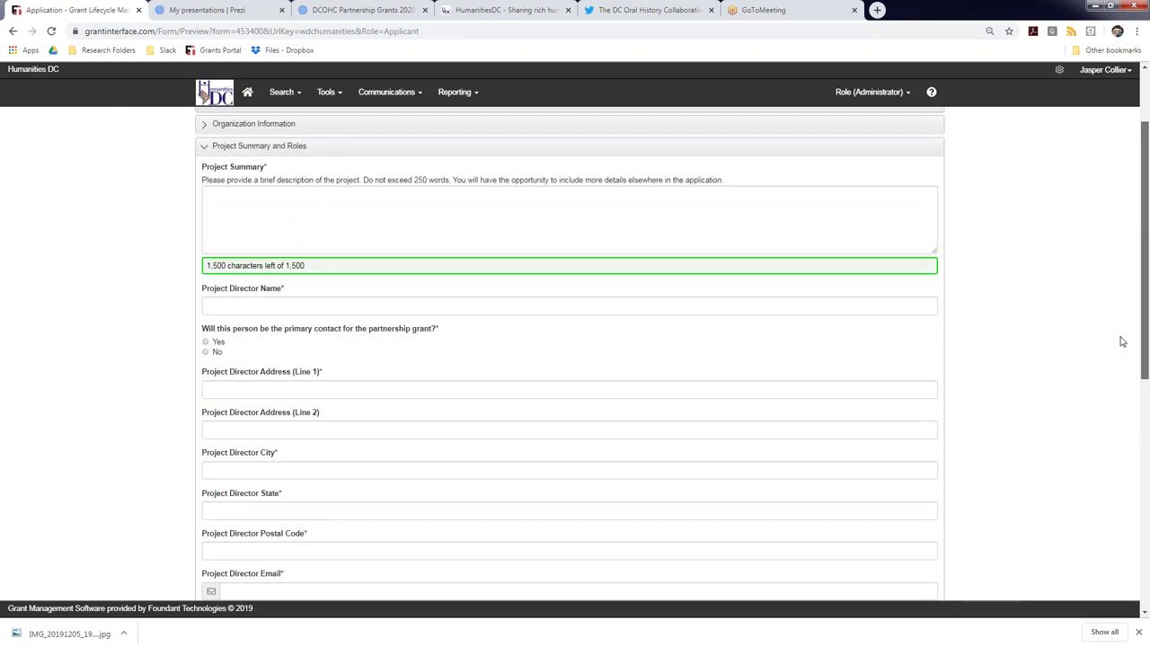
scroll(1122, 342, "down", 1)
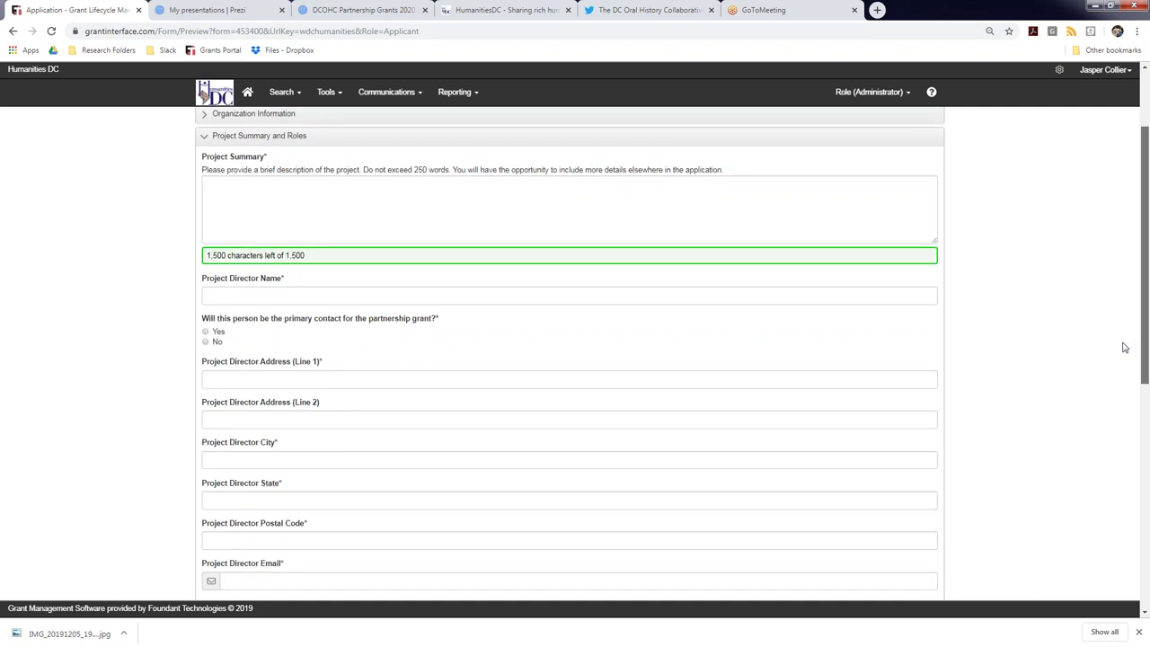
scroll(1125, 350, "down", 2)
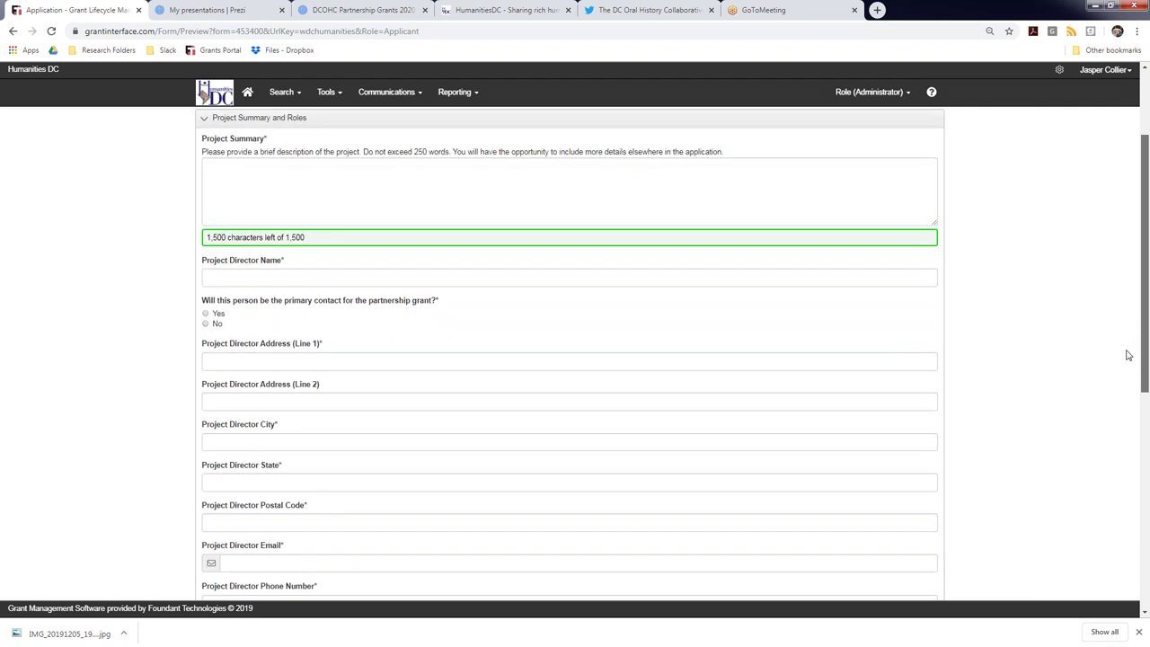
scroll(1130, 369, "down", 5)
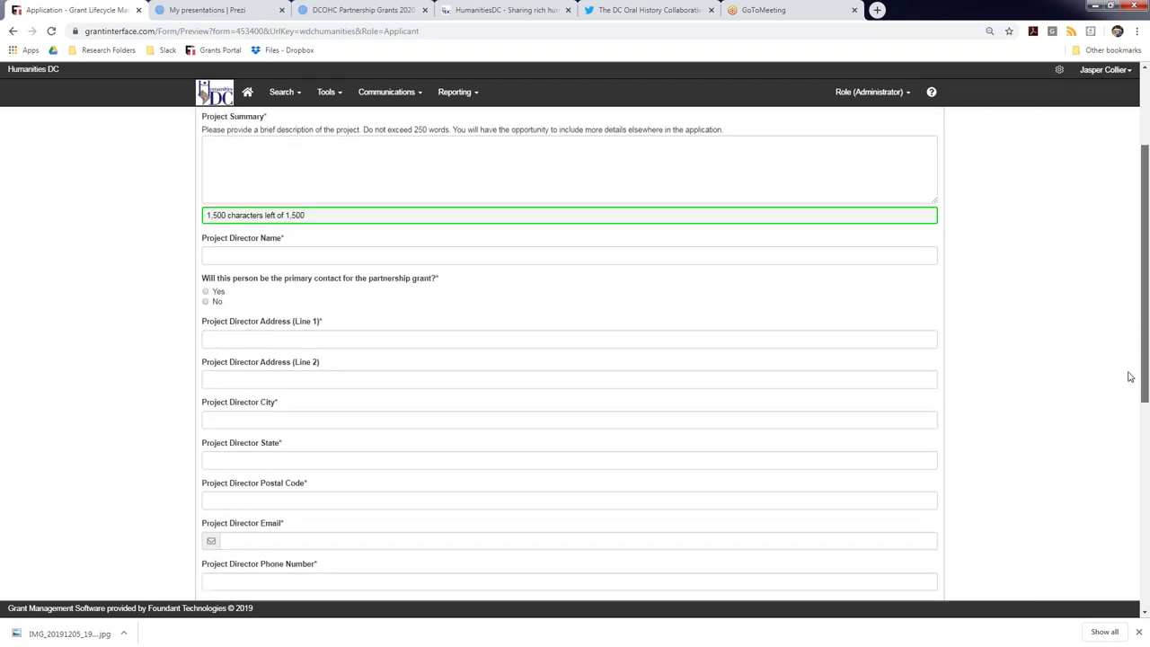
left_click_drag(1138, 387, 1147, 574)
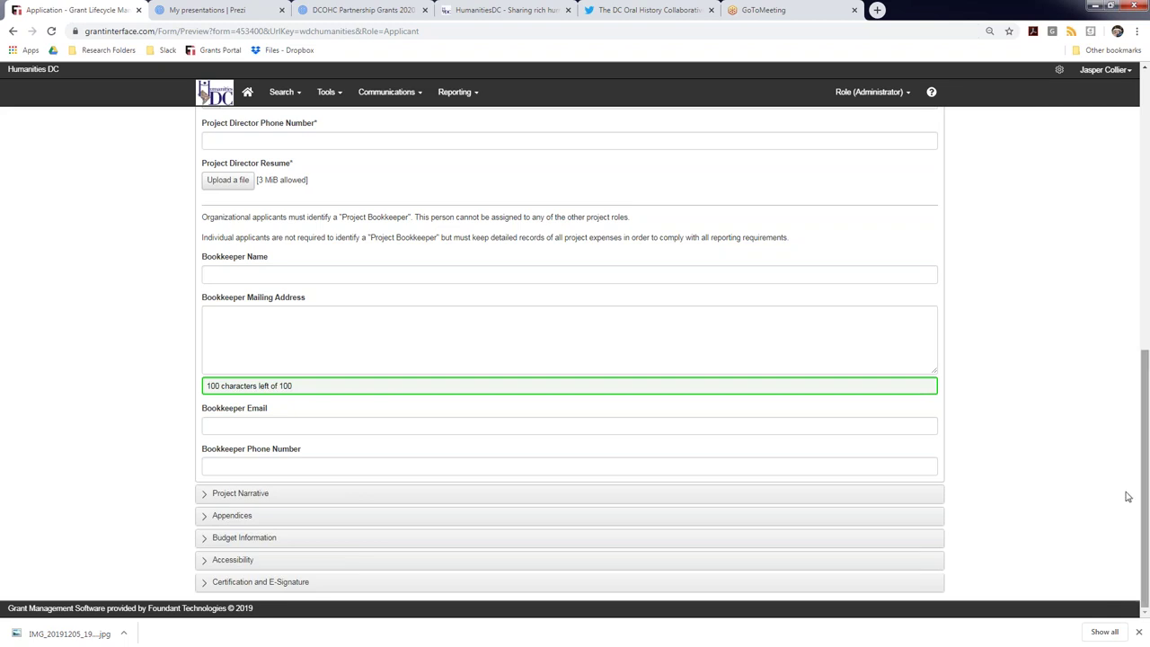
Expand the Project Narrative section and review its questions from Area of Interest or Research Topic through Marketing Strategy
left_click(460, 497)
scroll(848, 470, "down", 6)
left_click_drag(1148, 377, 1144, 232)
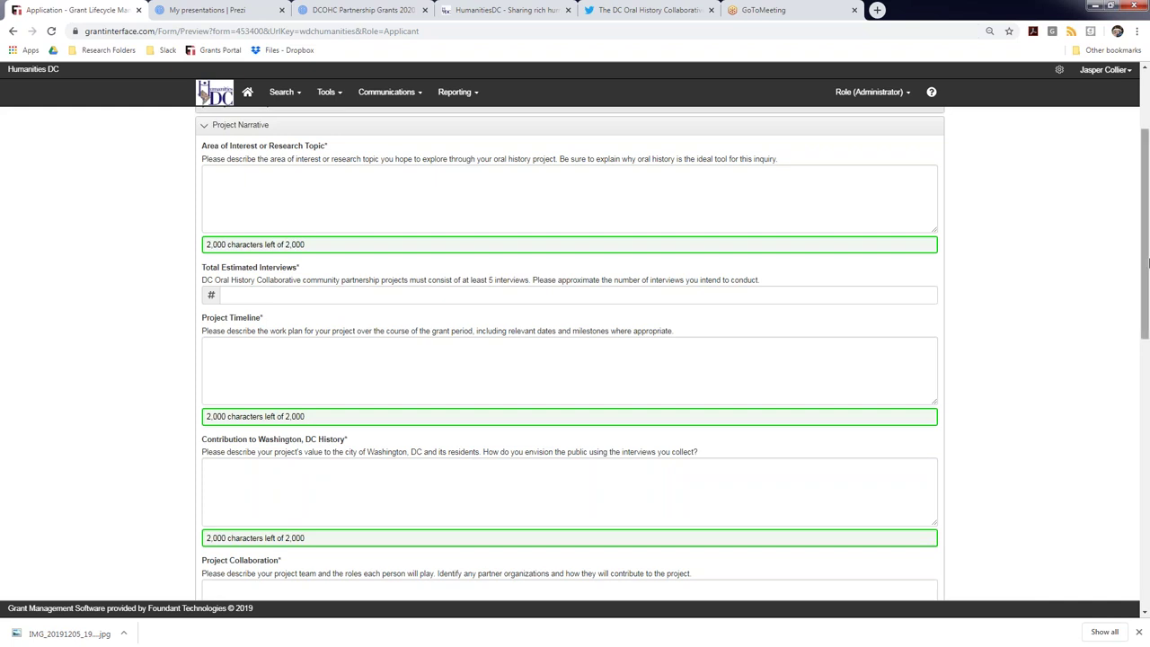
left_click_drag(1147, 262, 1148, 367)
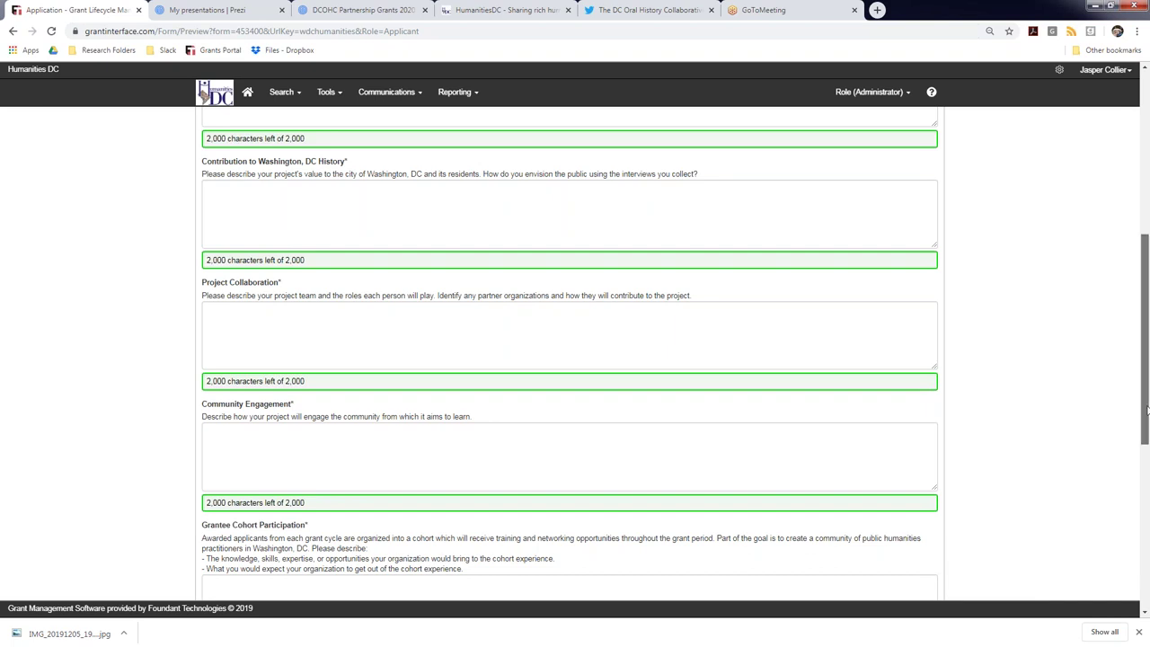
left_click_drag(1148, 406, 1148, 469)
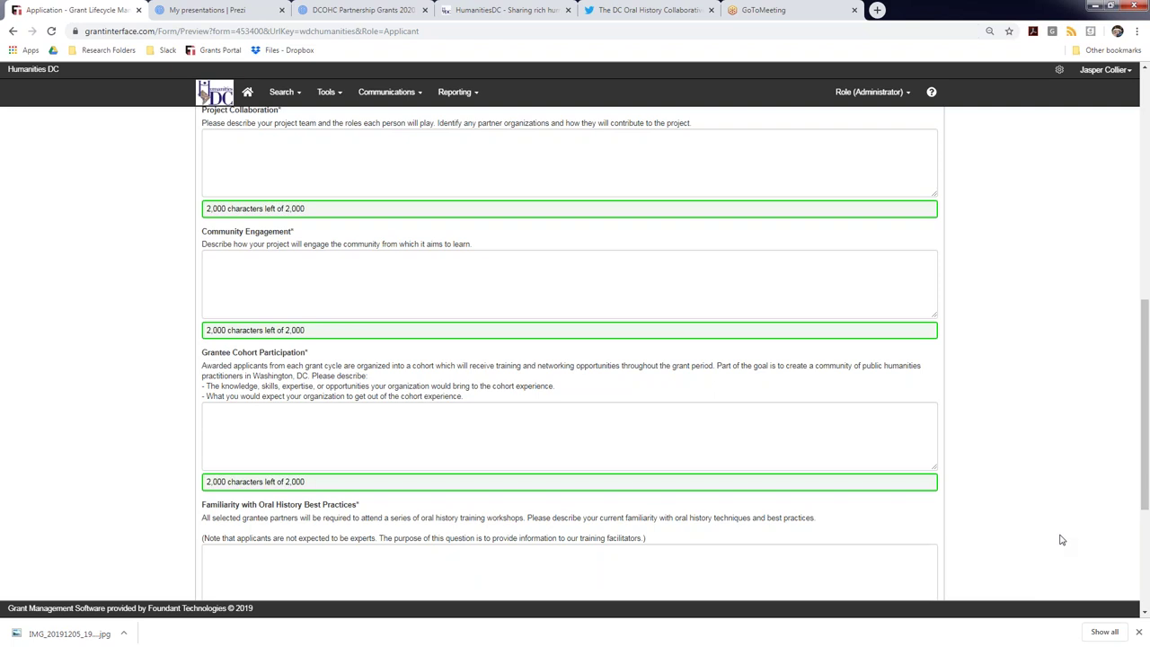
scroll(1115, 478, "down", 1)
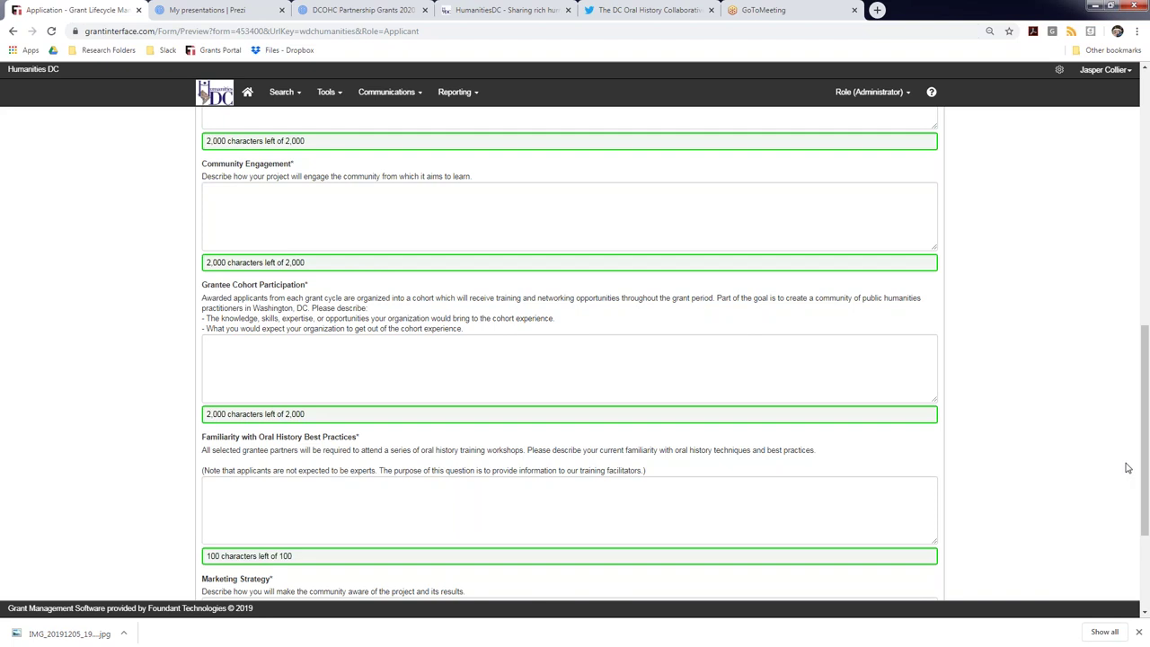
left_click_drag(1146, 449, 1147, 509)
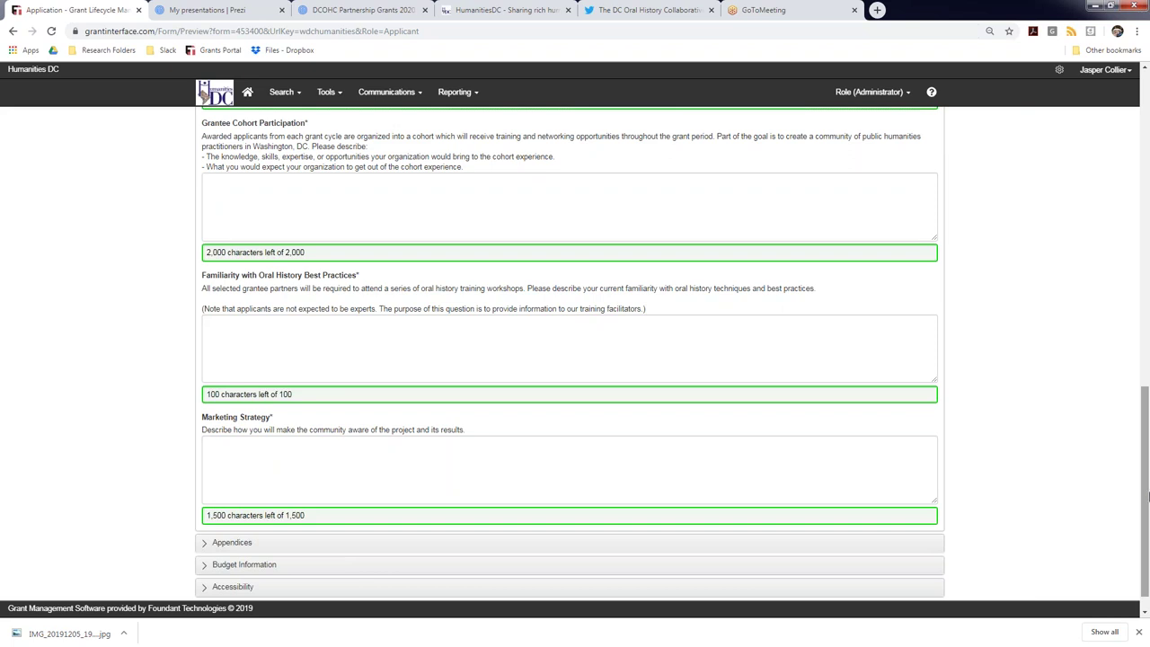
scroll(1148, 509, "down", 1)
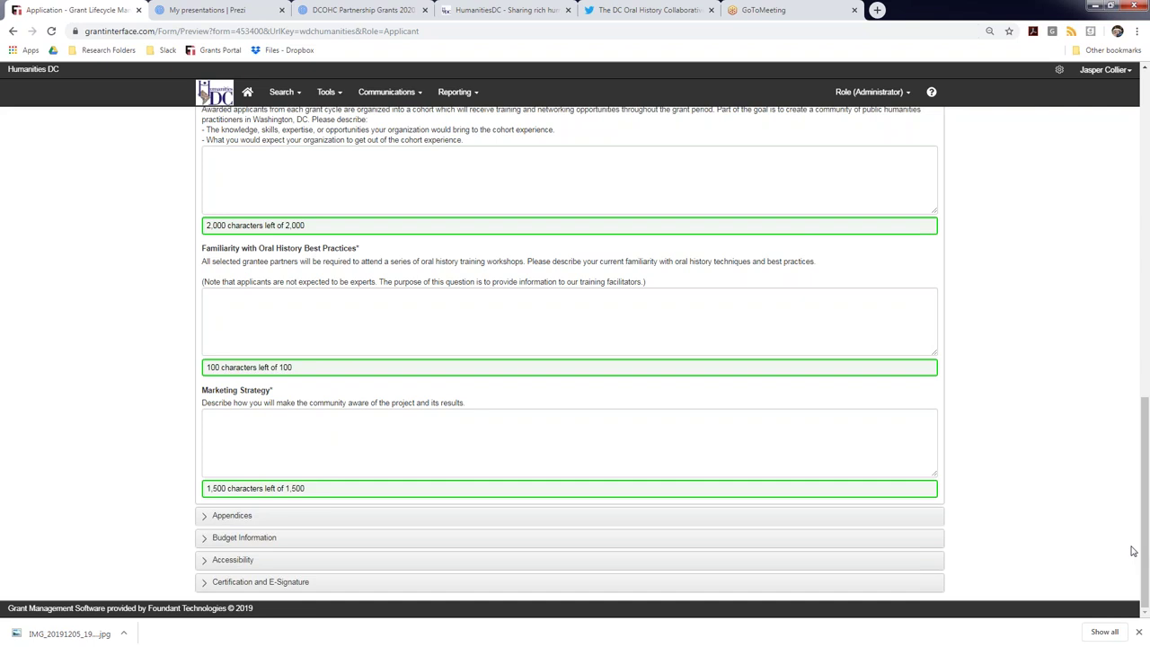
Review the Appendices upload slots and the Budget Information section's narrative and upload fields, then collapse the budget section
left_click(796, 519)
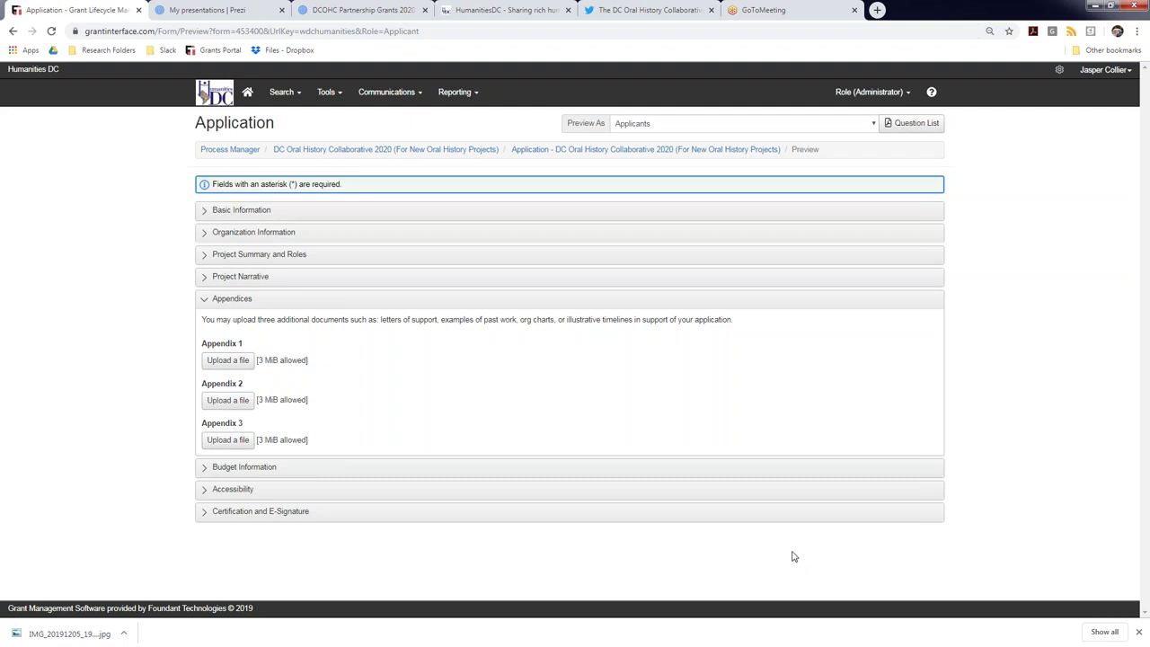
left_click(746, 474)
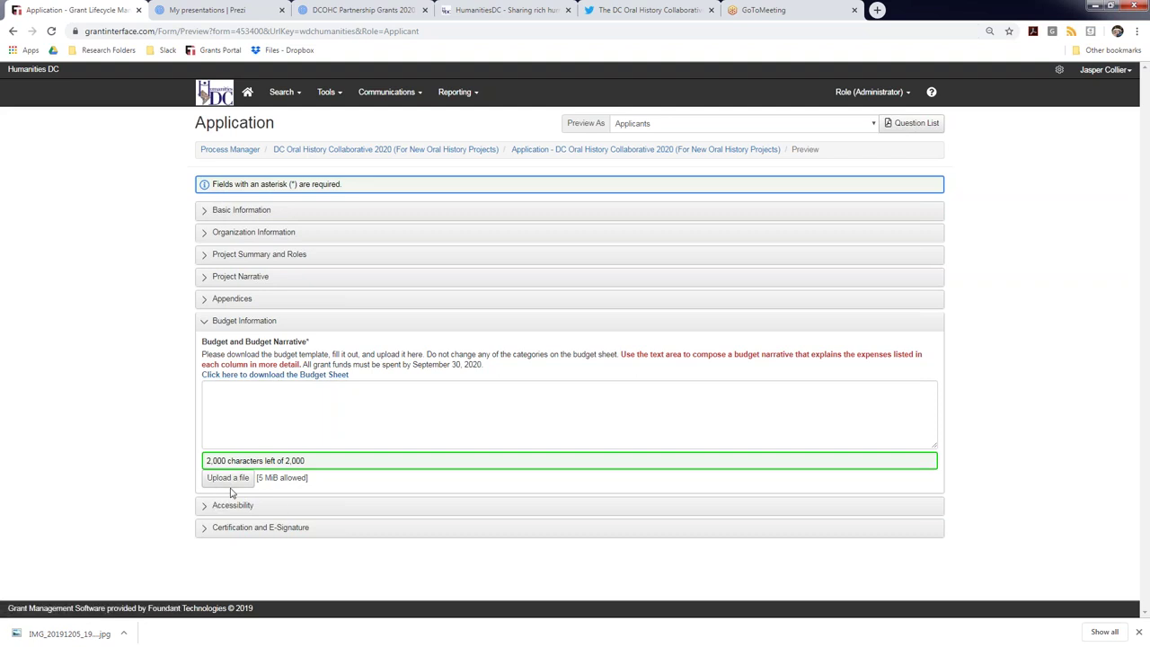
left_click(244, 430)
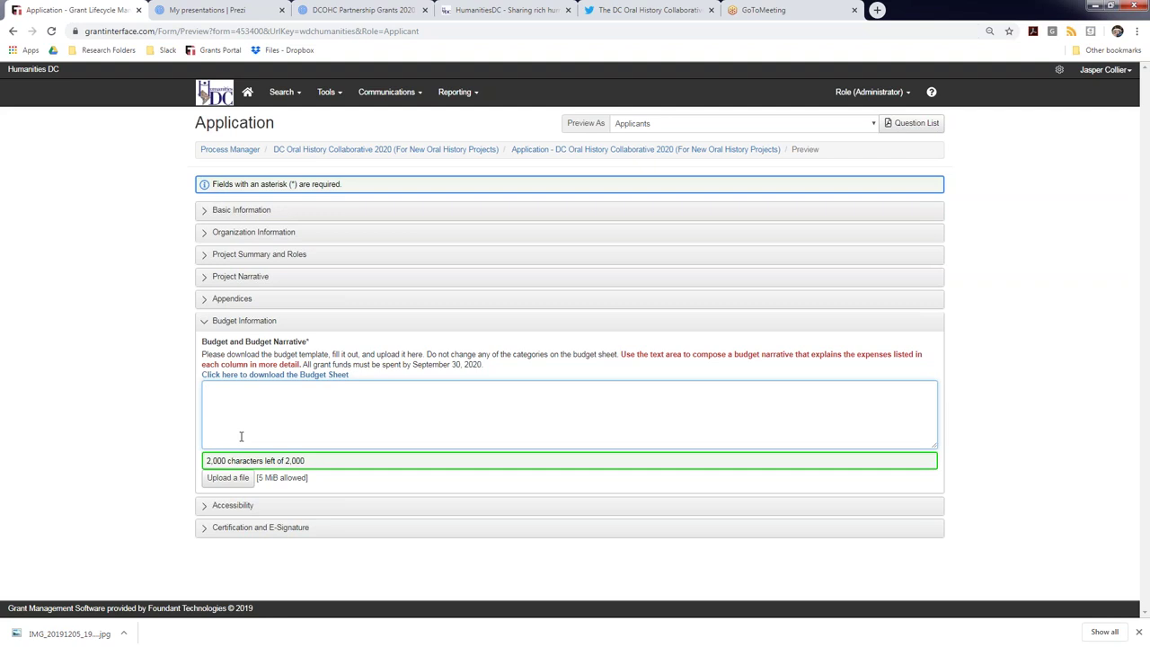
left_click(275, 325)
Expand the Accessibility section, review its questions through Accessibility for presentations, and collapse it again
left_click(243, 343)
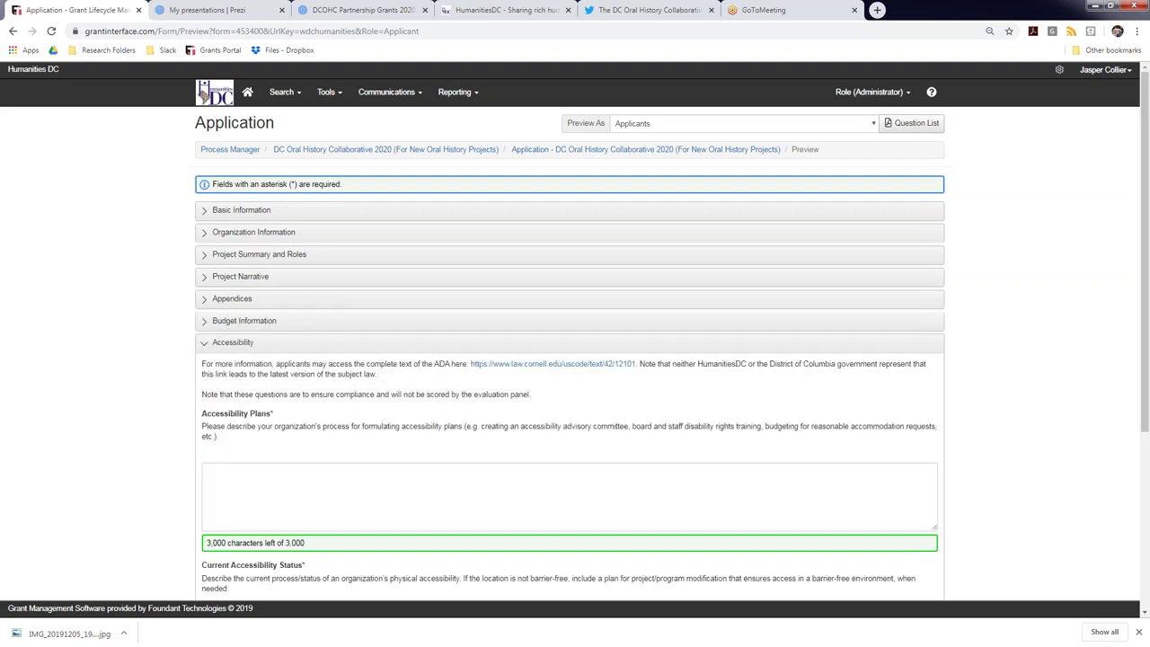
left_click_drag(1144, 232, 1147, 368)
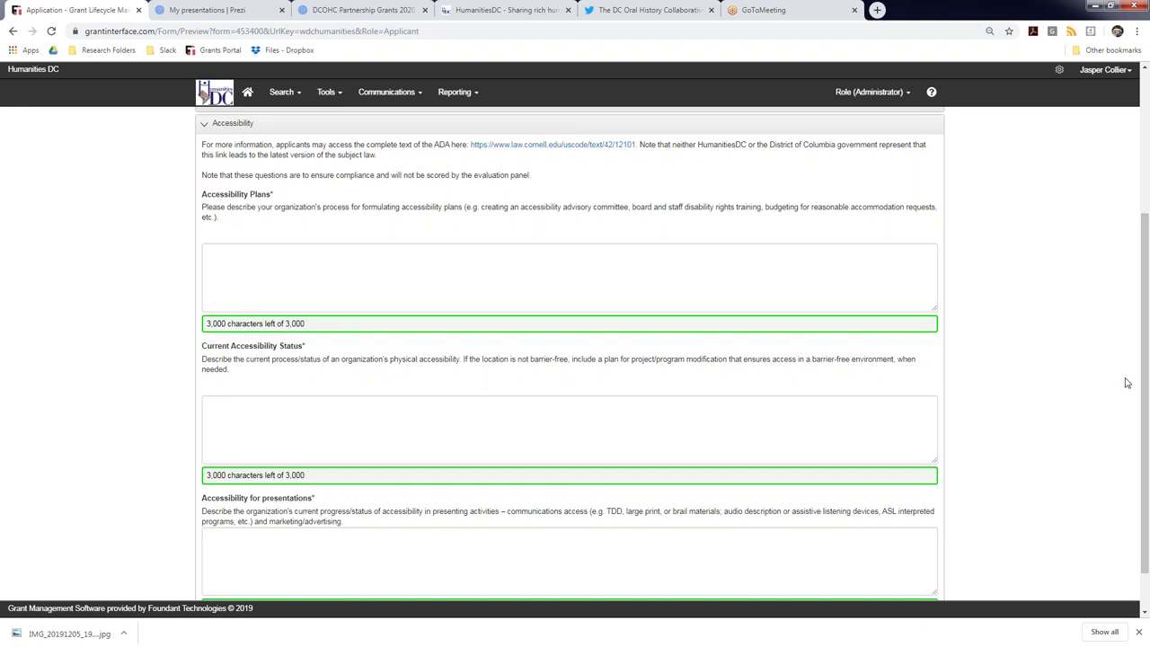
scroll(1149, 332, "down", 1)
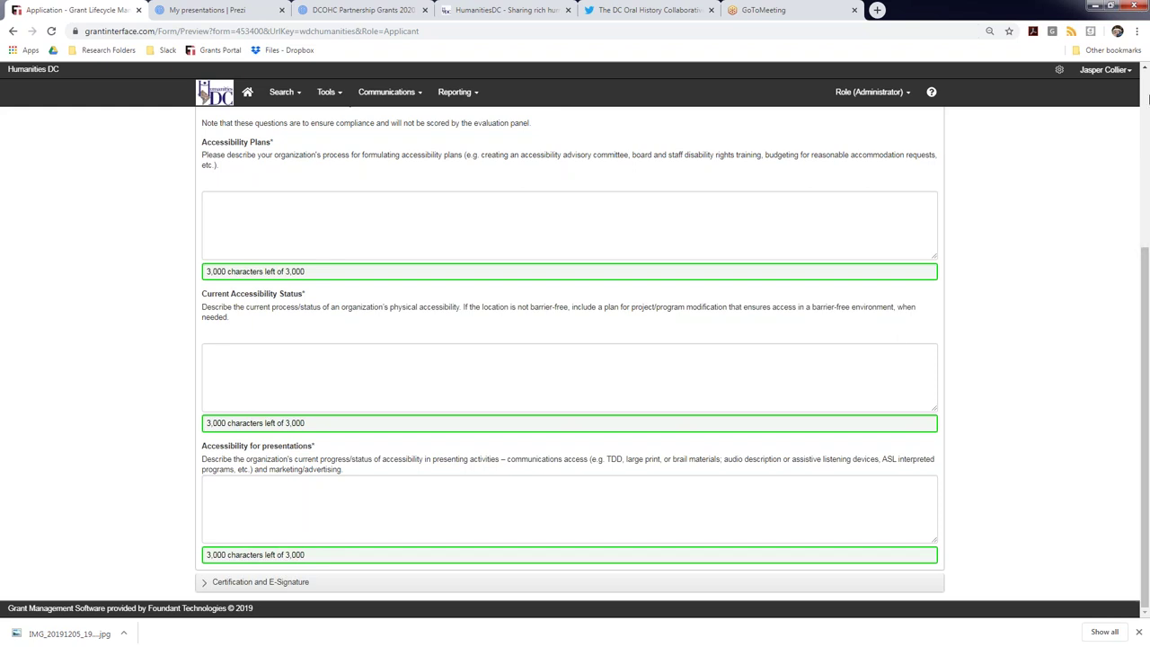
scroll(1147, 278, "up", 1)
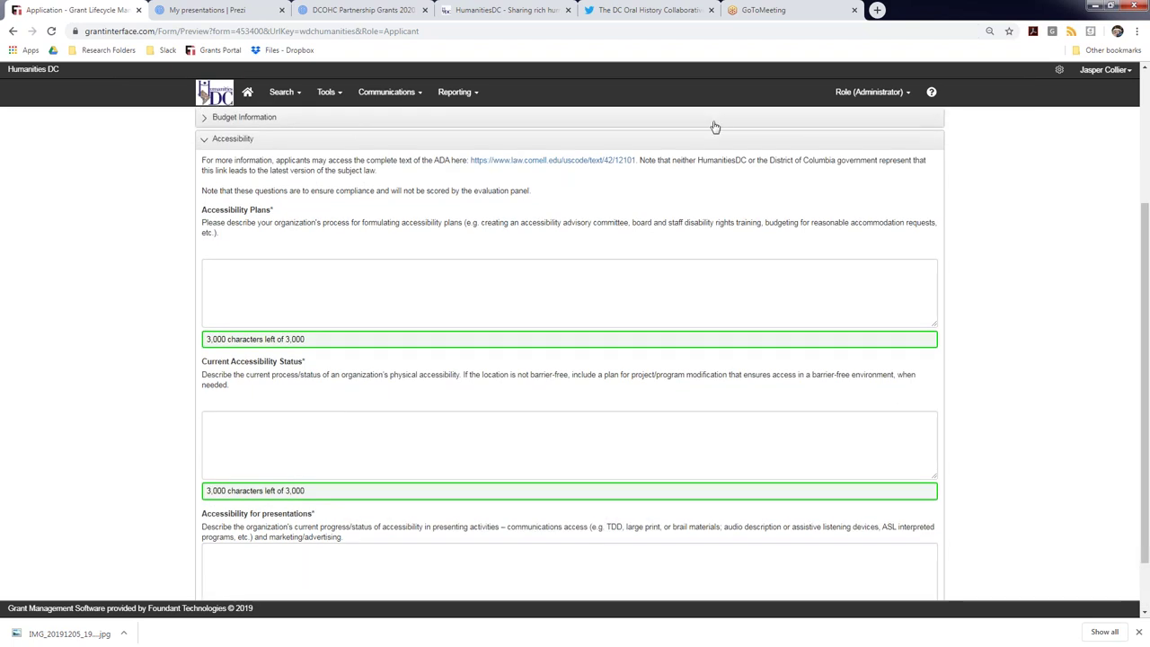
left_click(724, 141)
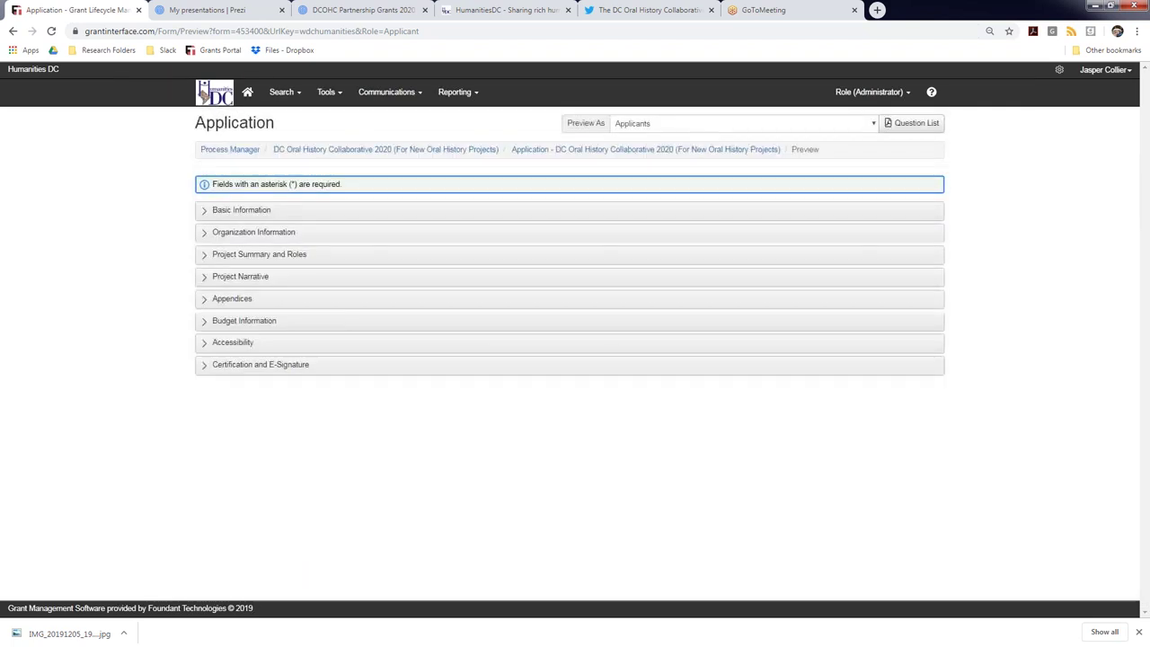
Expand the Certification and E-Signature section and review its compliance statements, A-133 audit options and authorized representative signature fields
left_click(420, 366)
scroll(1143, 483, "down", 2)
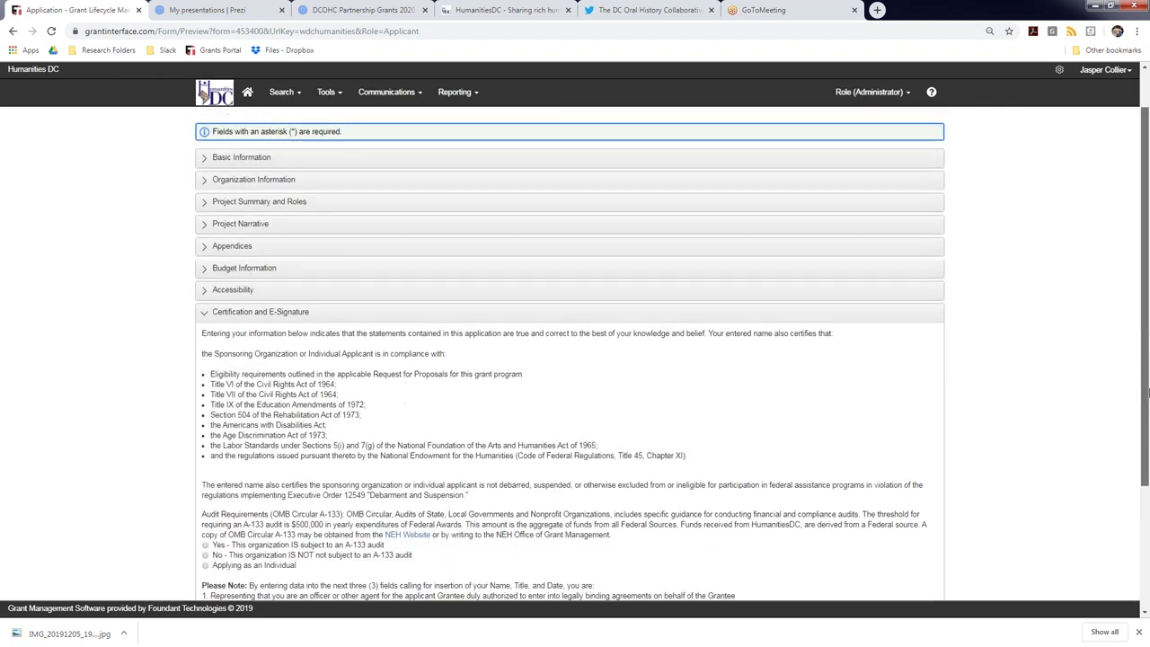
scroll(1141, 483, "down", 1)
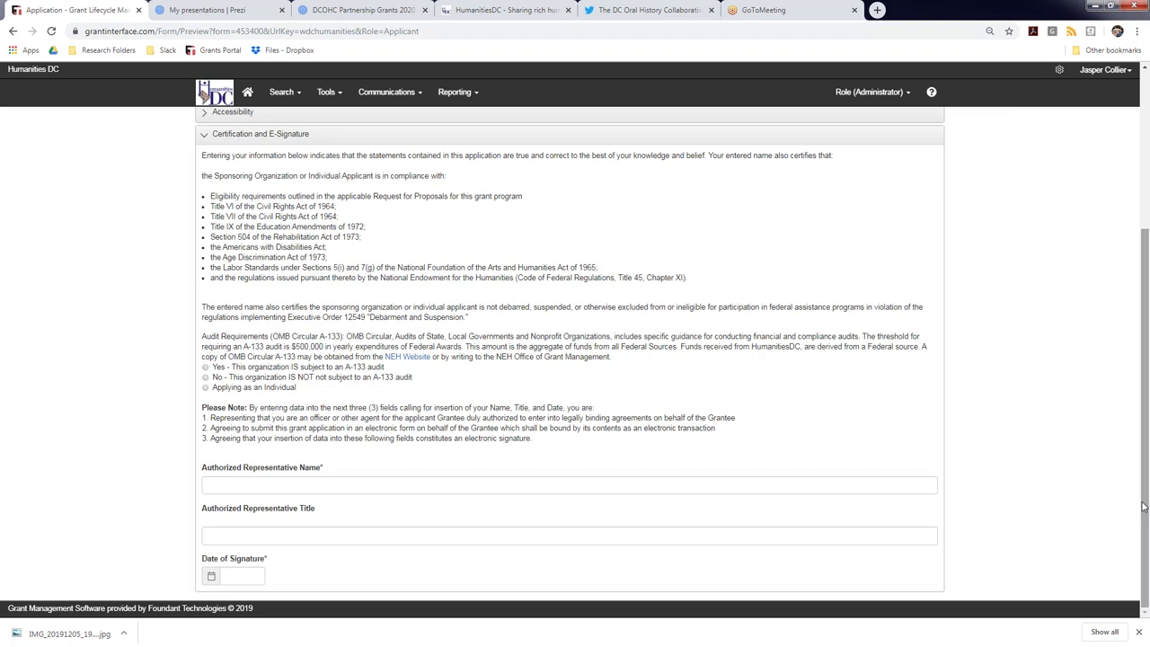
left_click_drag(1143, 508, 1146, 313)
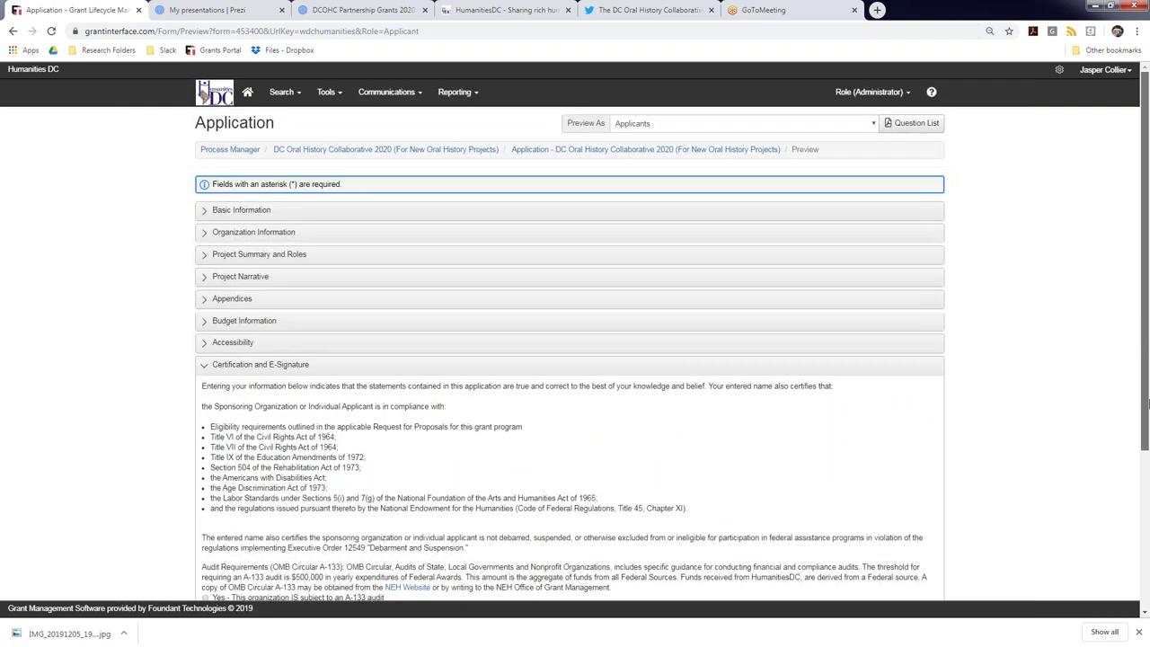
scroll(1146, 313, "down", 3)
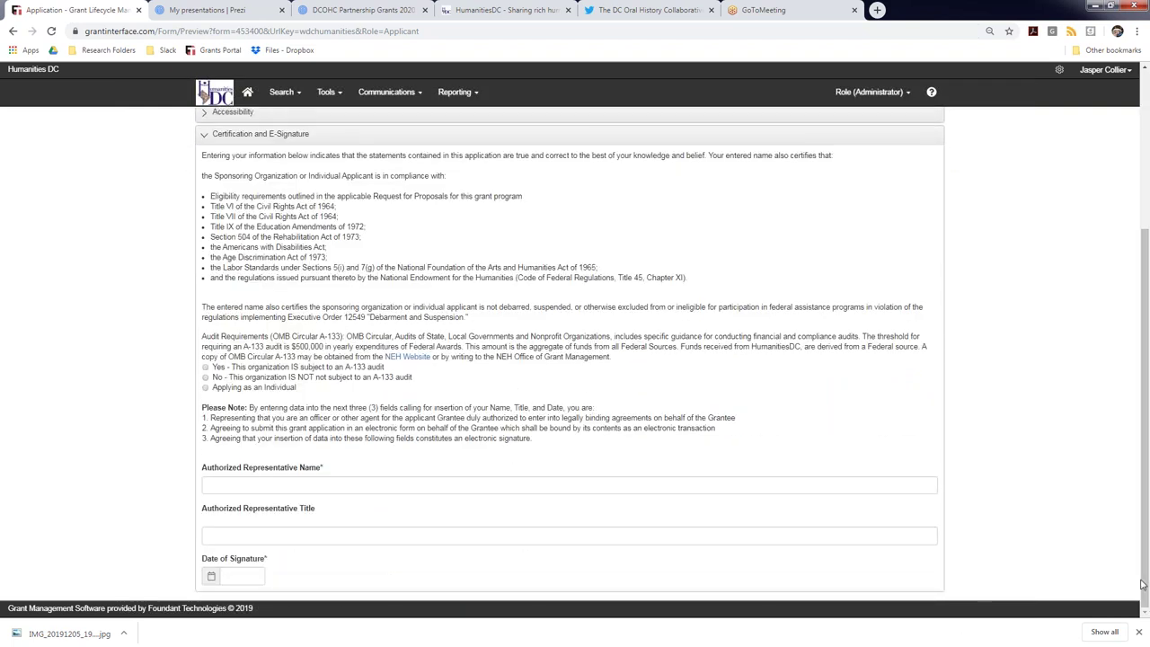
left_click_drag(1144, 584, 1144, 370)
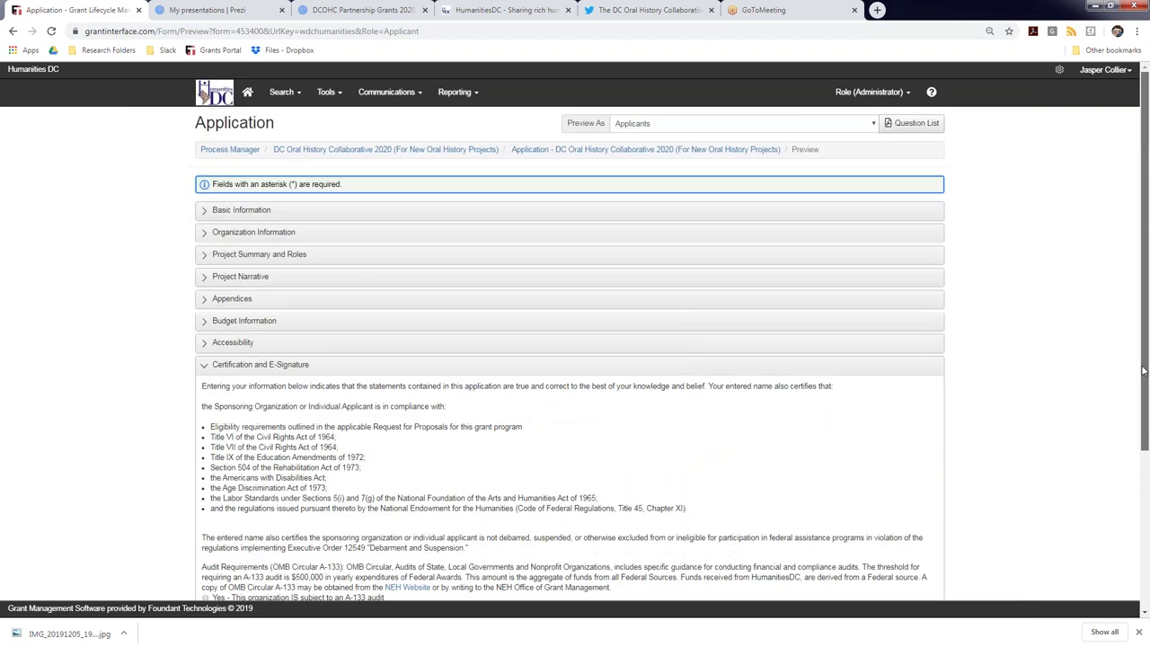
scroll(1144, 370, "down", 3)
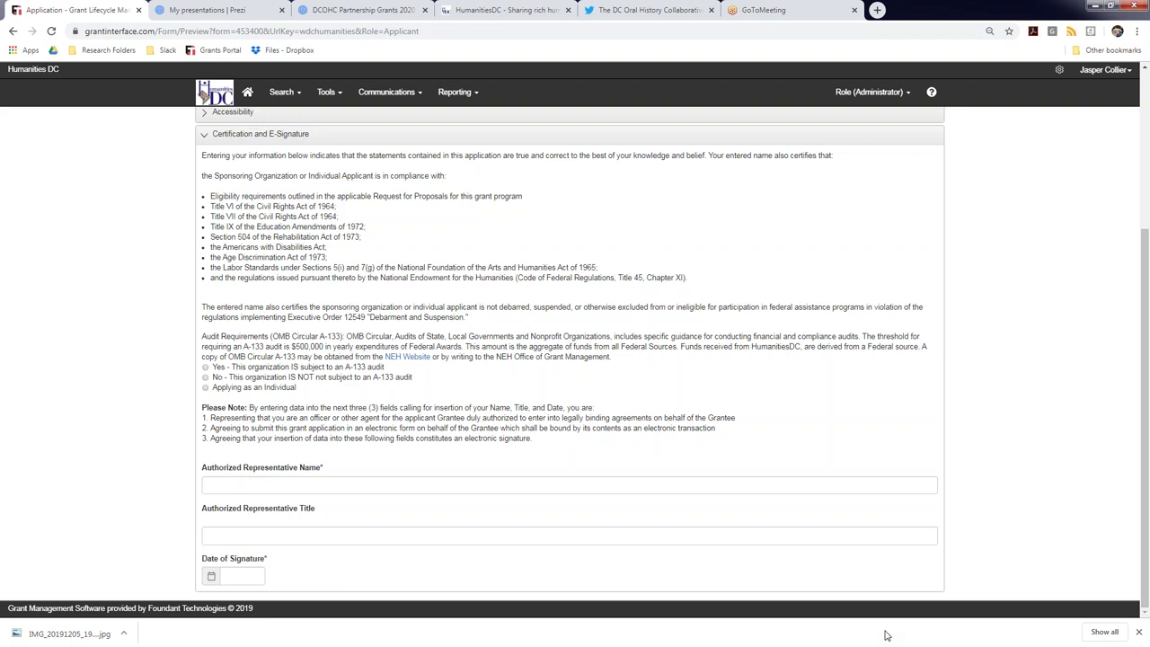
left_click(1147, 224)
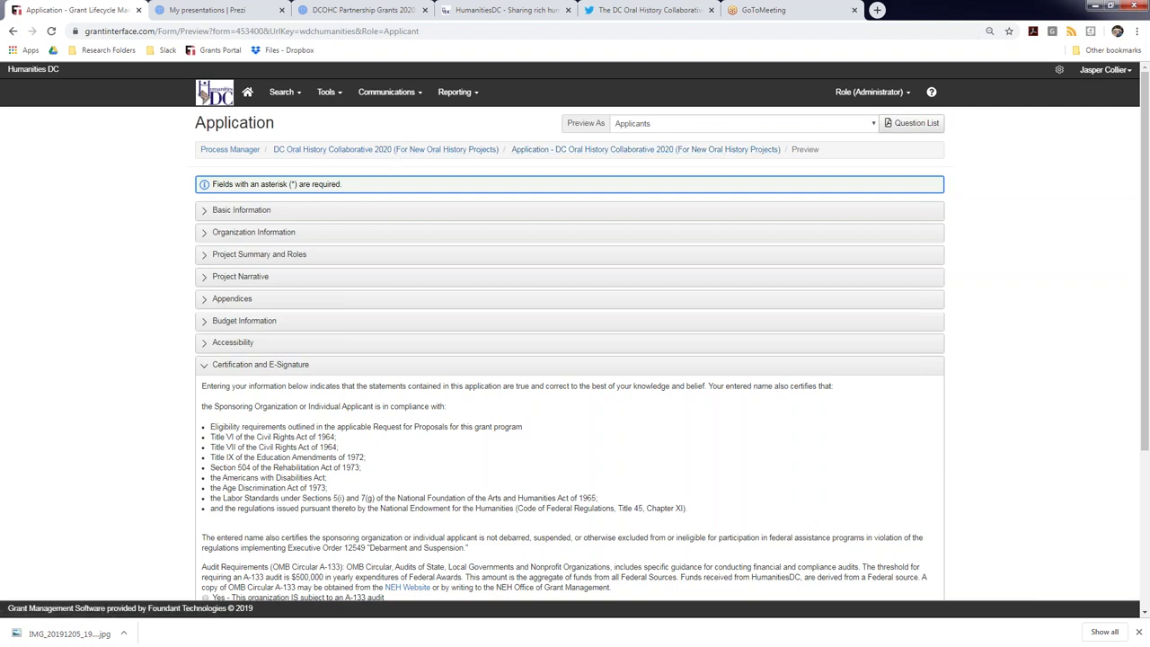
From the Process Manager, open the application form preview for DC Oral History Collaborative 2020 (For Public Projects or Events)
left_click(220, 150)
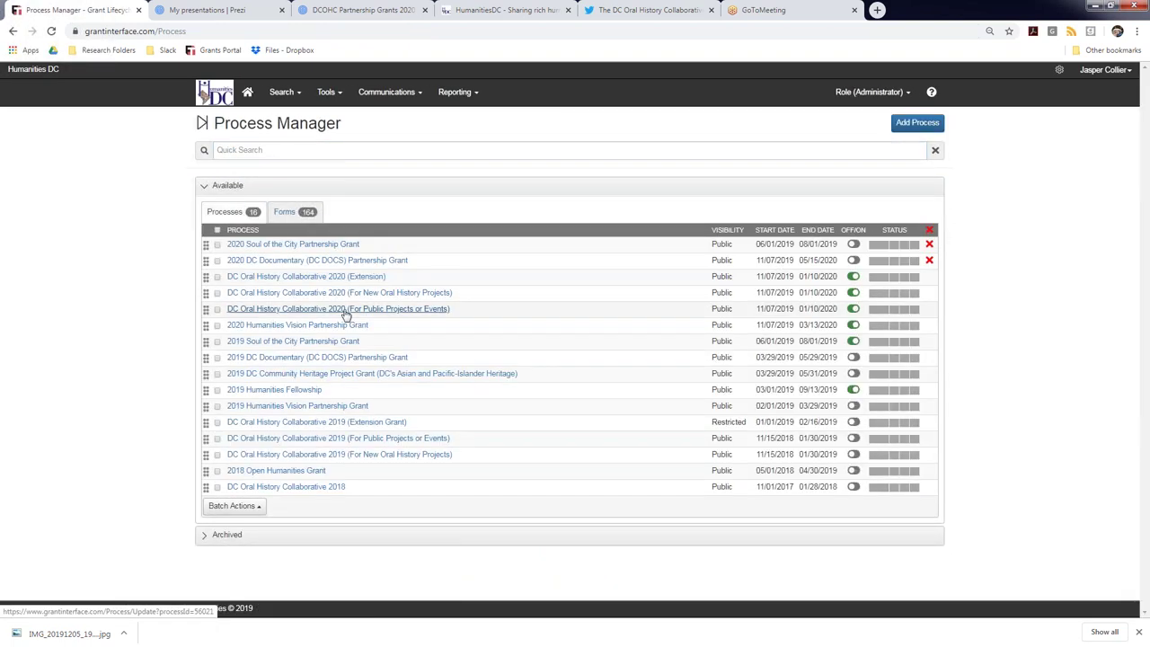
left_click(345, 311)
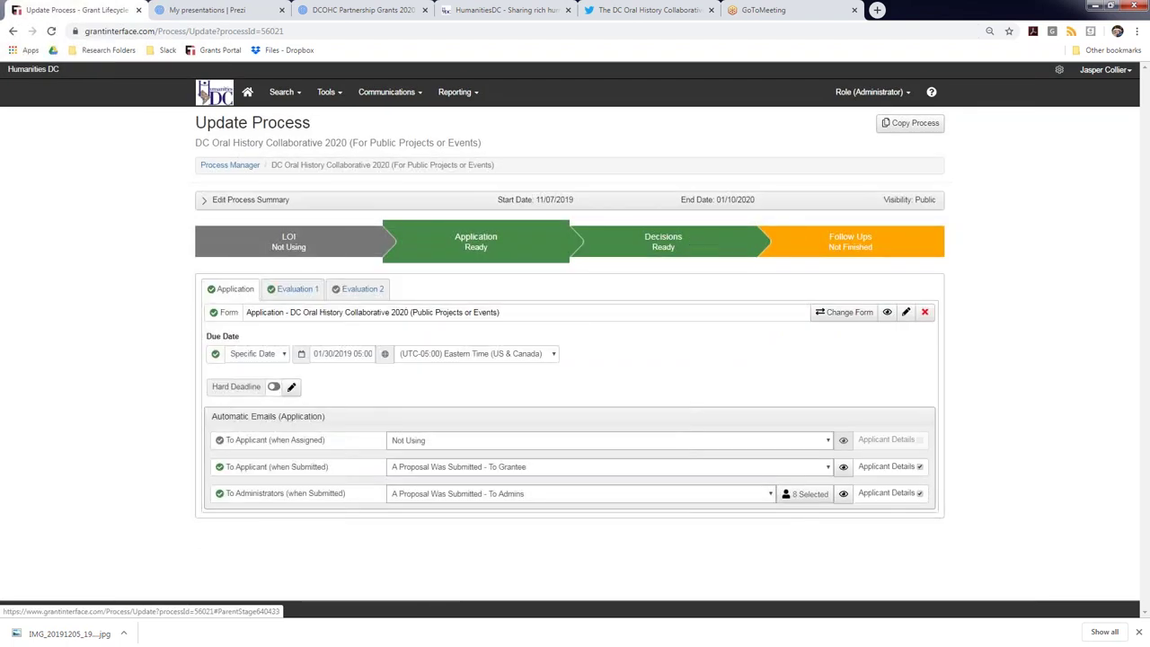
left_click(887, 312)
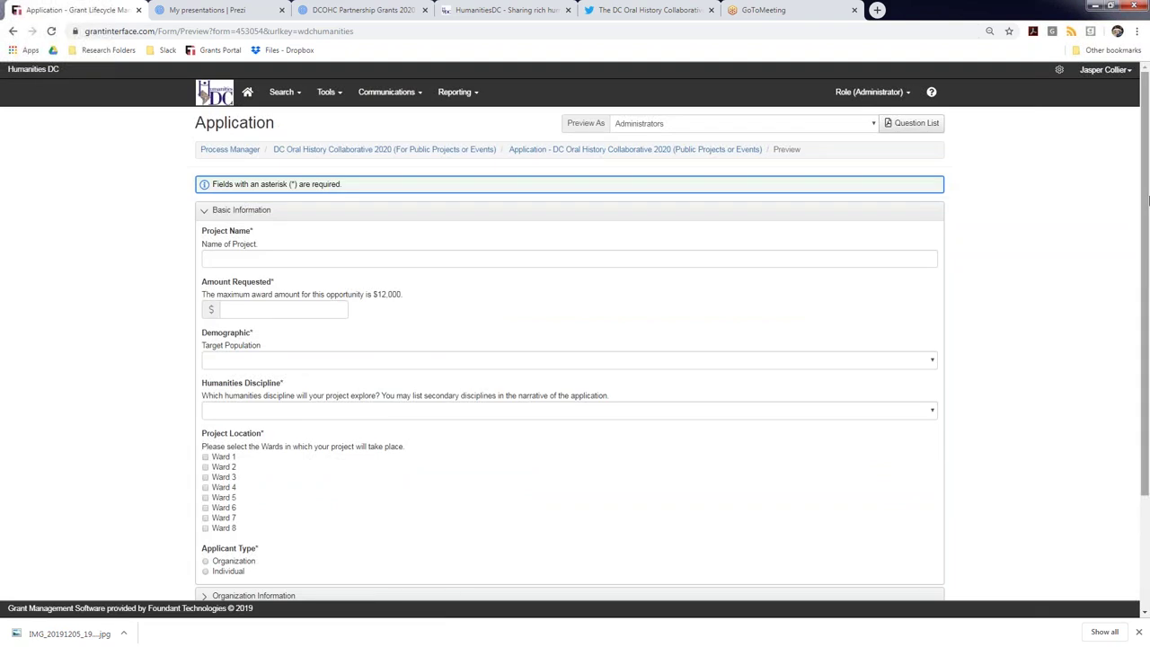
Review the Basic Information fields, then expand Project Summary and Roles and review it down to the bookkeeper details
left_click_drag(1148, 202, 1148, 304)
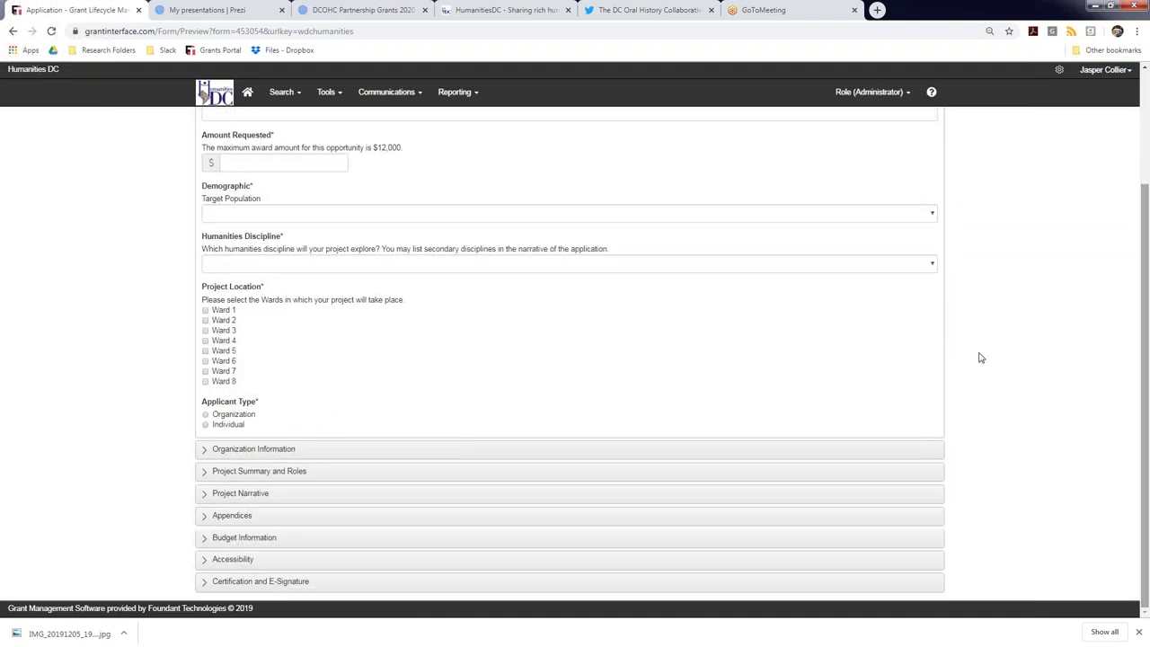
left_click(389, 473)
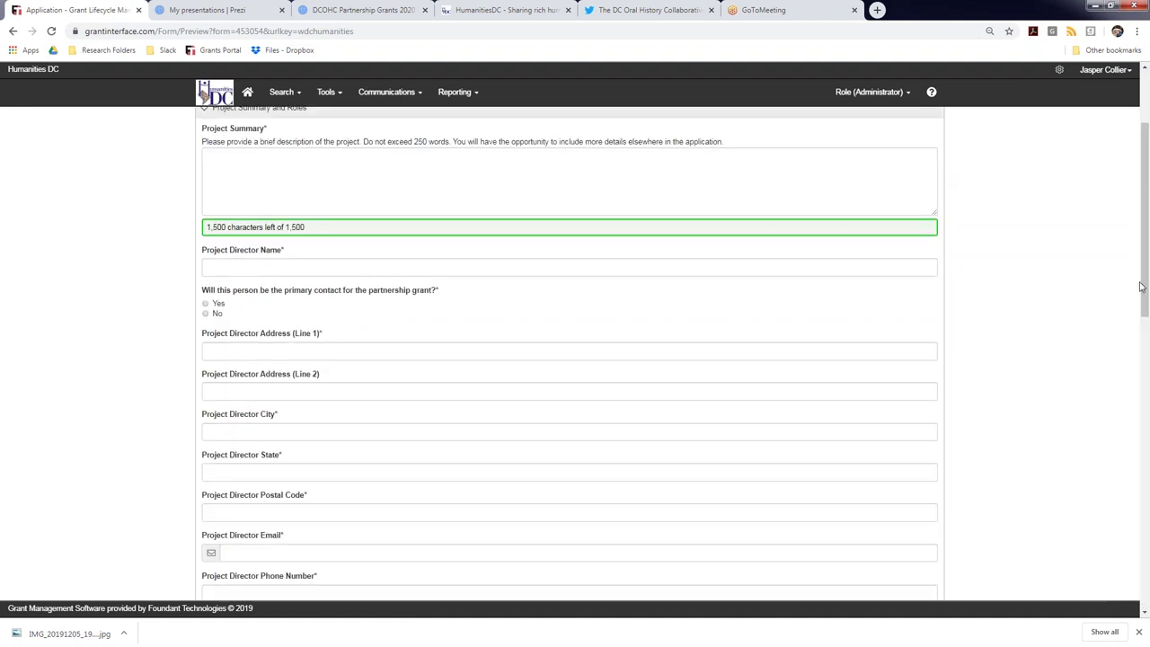
left_click_drag(1148, 292, 1148, 445)
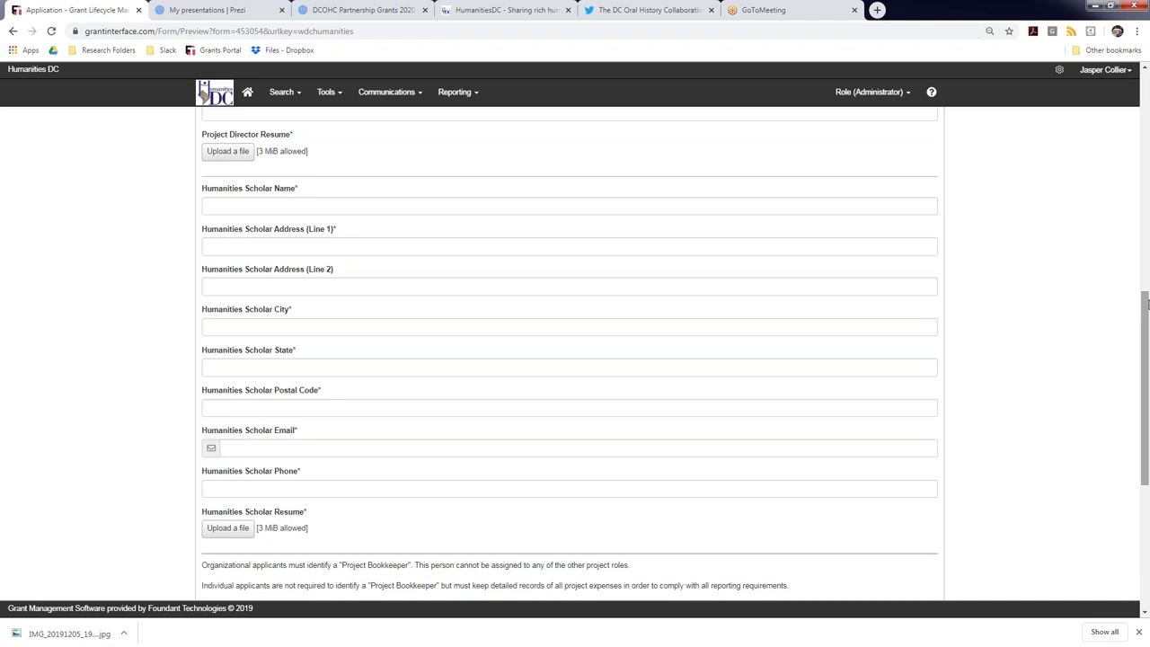
left_click_drag(1147, 323, 1147, 440)
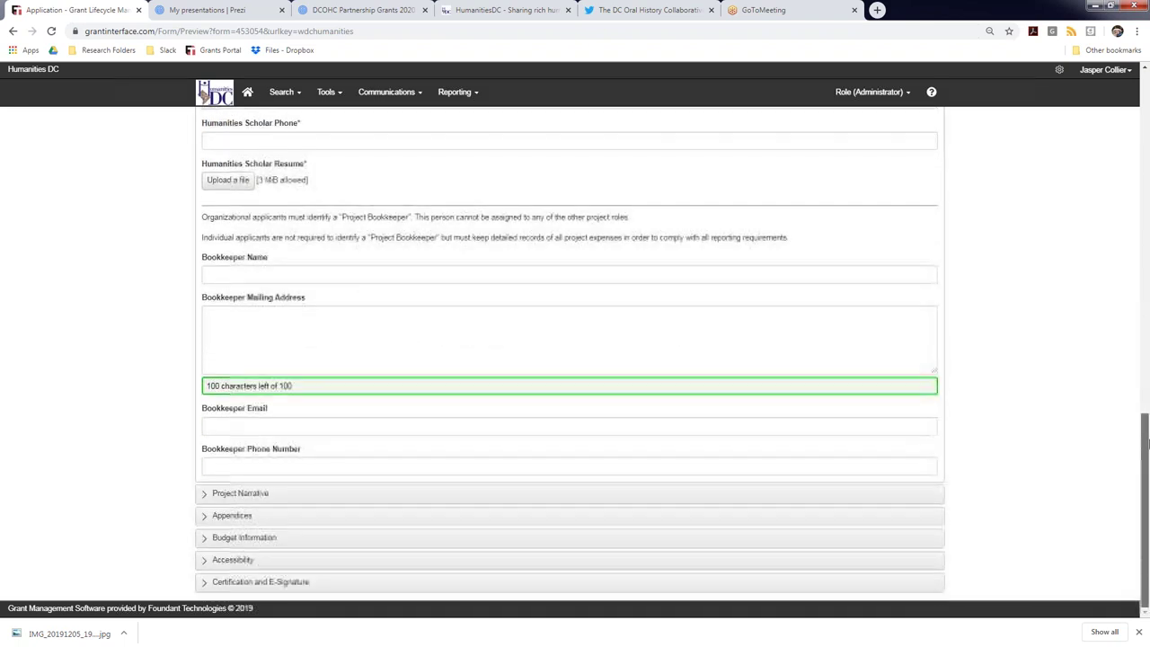
Expand the Project Narrative section of the public projects form and review its questions from the oral history interviews description through Evaluation Analysis
left_click(779, 498)
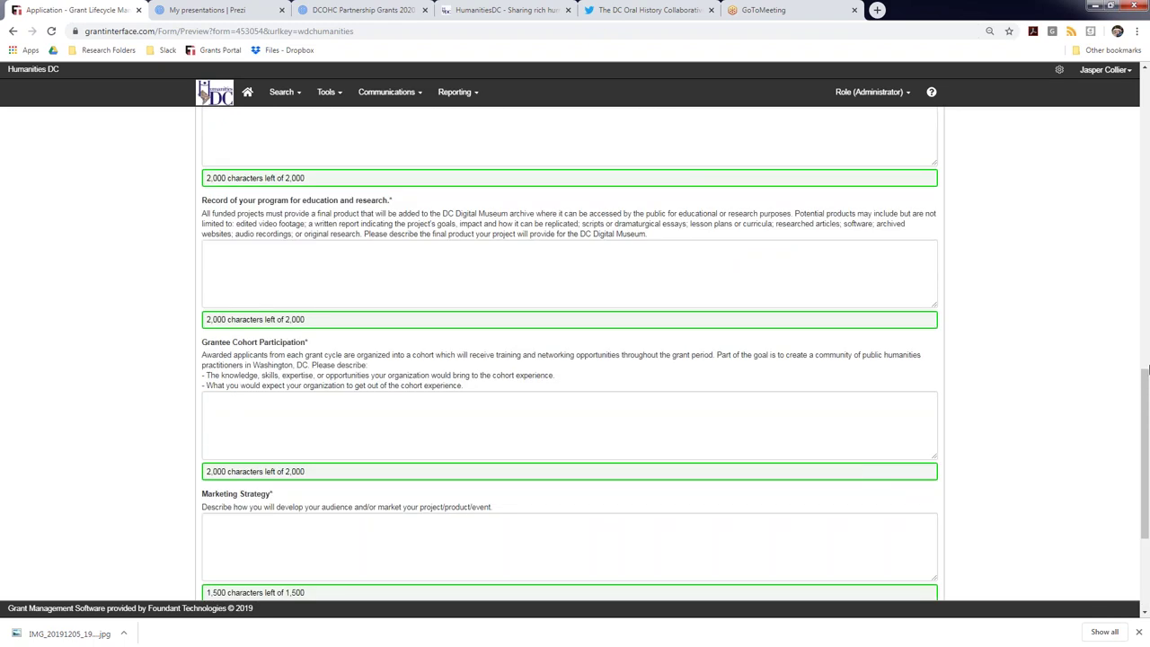
left_click_drag(1147, 406, 1146, 156)
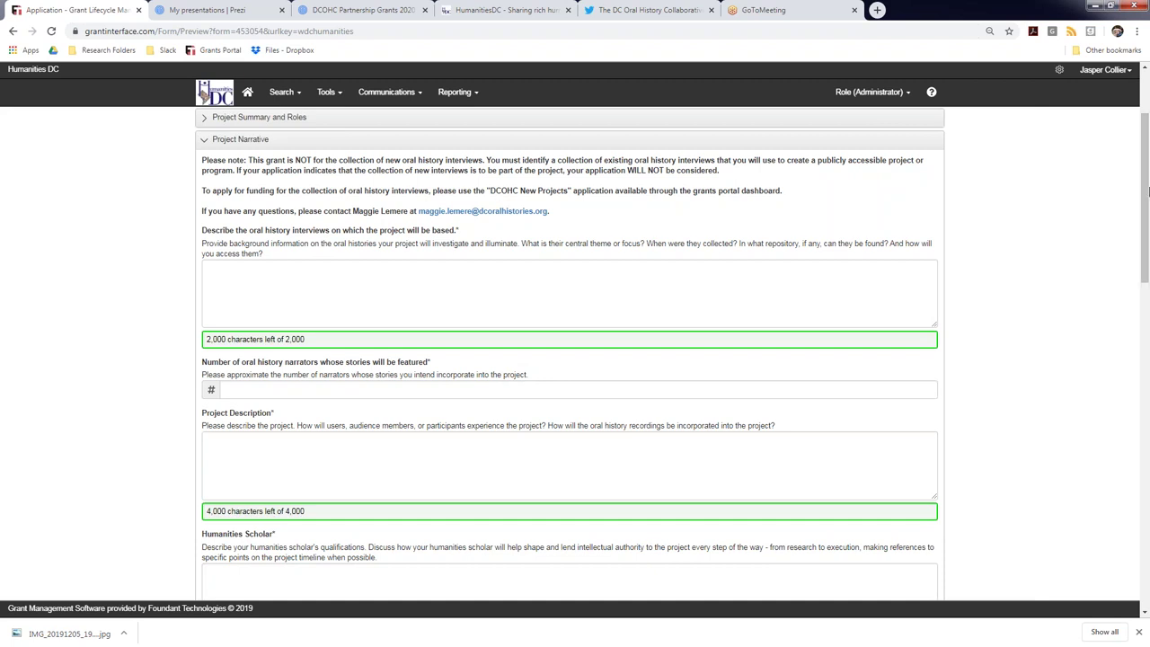
left_click_drag(1147, 186, 1148, 211)
scroll(1148, 215, "down", 2)
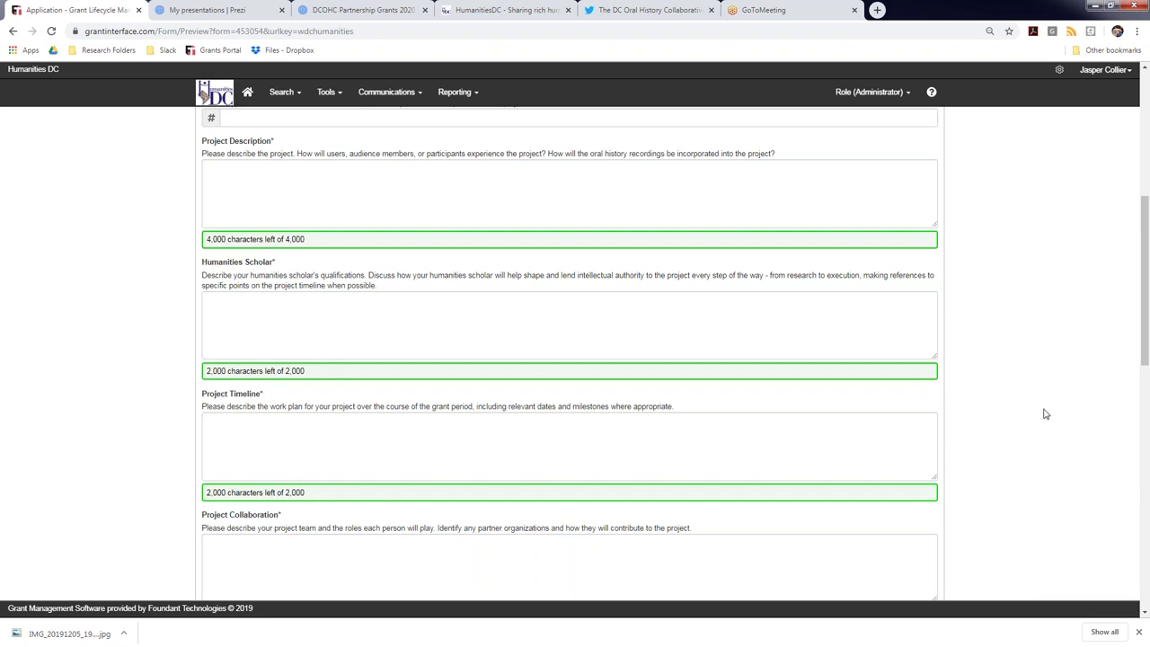
left_click_drag(1145, 362, 1129, 485)
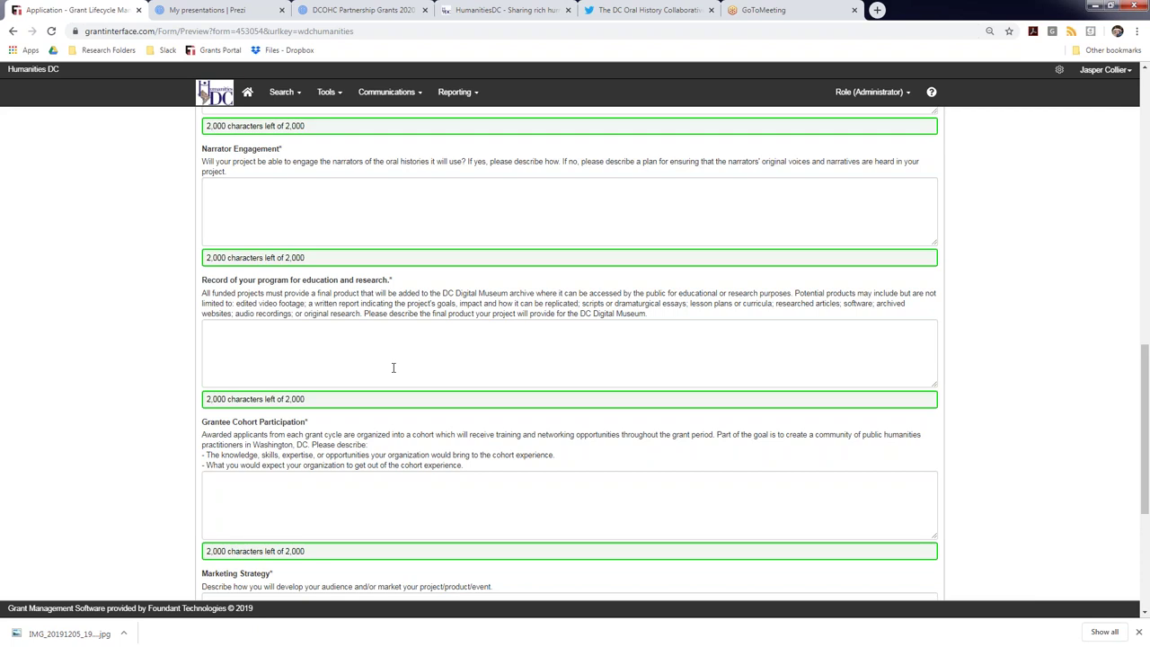
left_click_drag(1148, 429, 1148, 531)
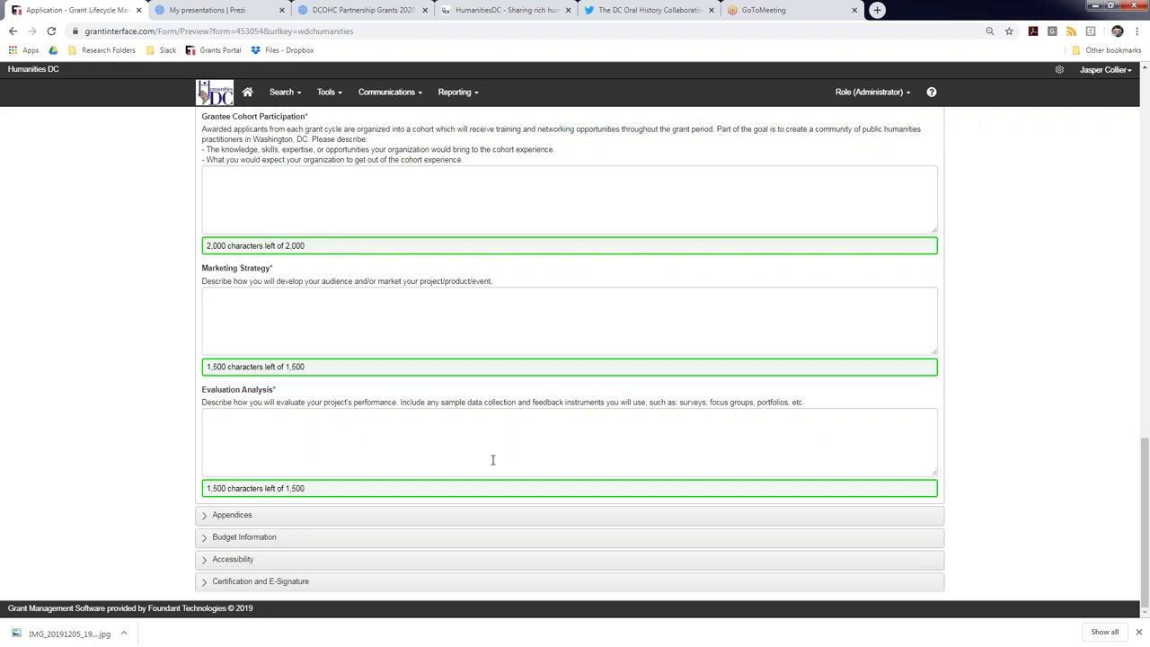
Expand the Budget Information, Accessibility, and Certification and E-Signature sections in turn and review their contents
left_click(509, 540)
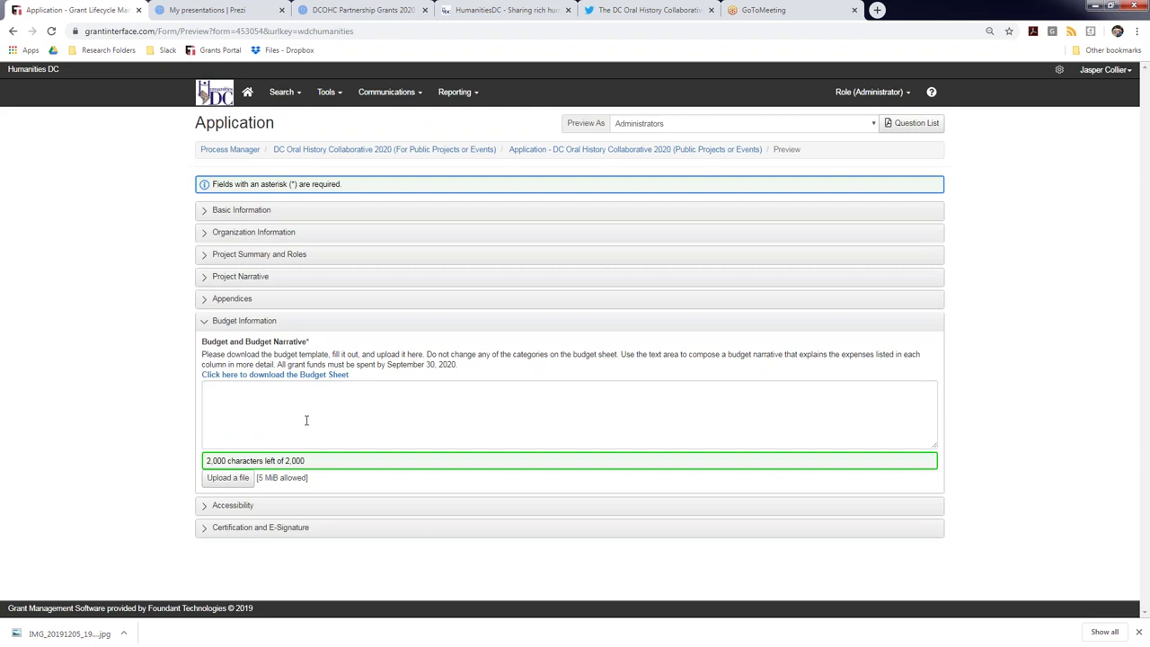
left_click(357, 510)
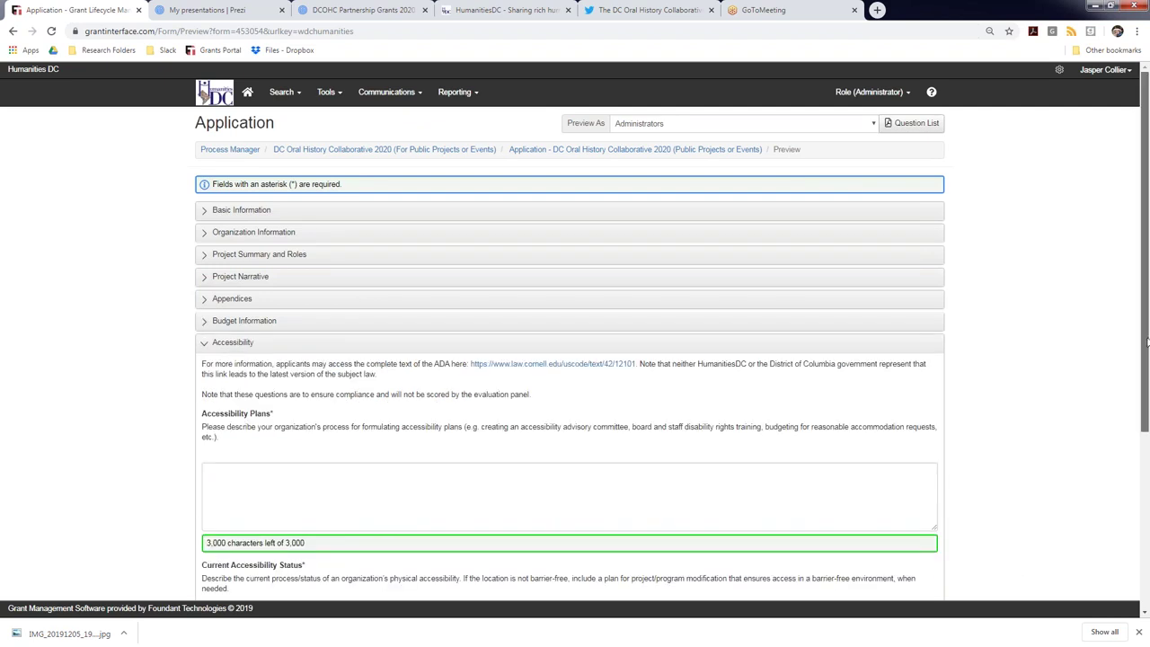
left_click(1148, 557)
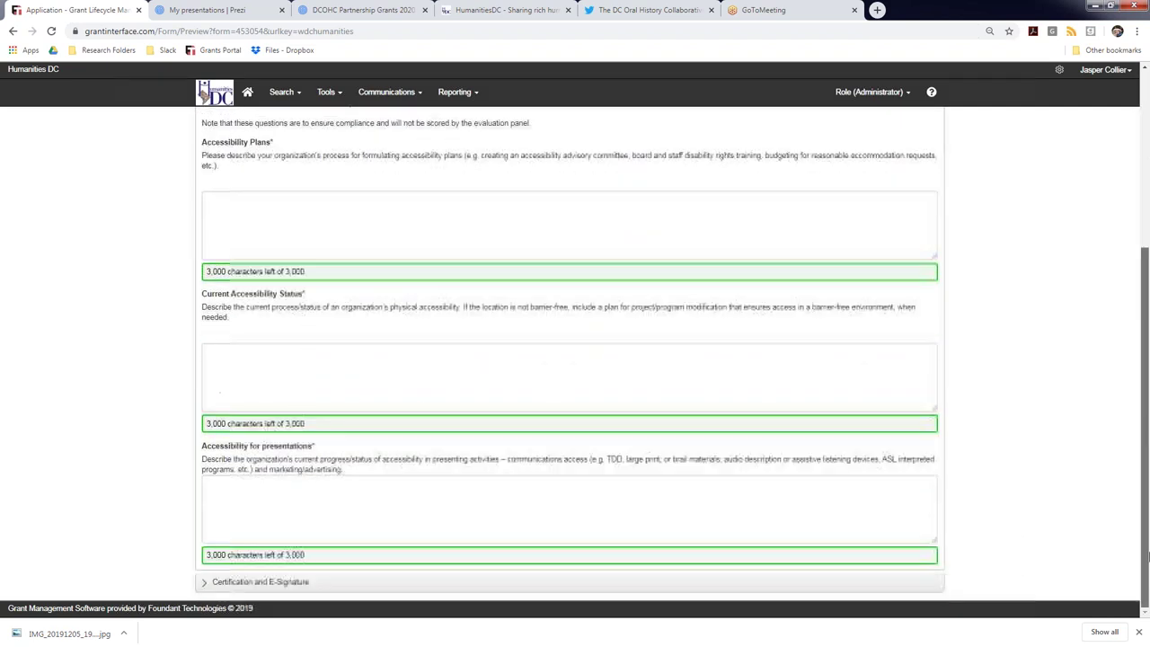
left_click(865, 583)
left_click_drag(1142, 330, 1142, 211)
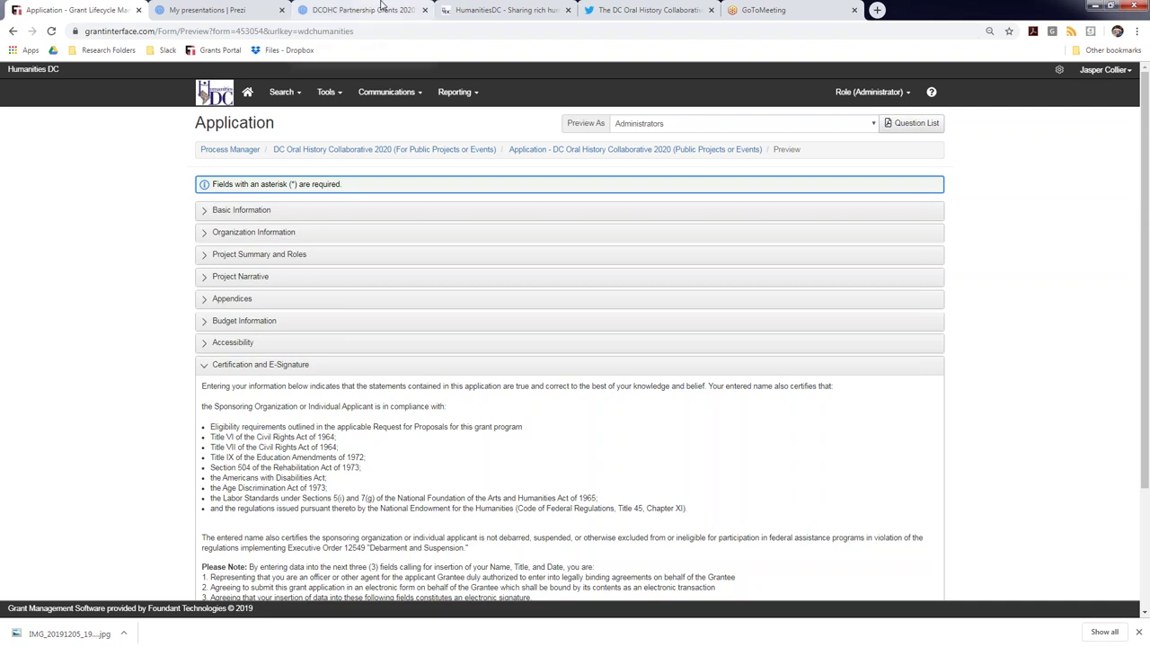
Switch to the DCOHC Partnership Grants 2020 presentation in Prezi and show the Other Ways to Get Involved slide in full screen
left_click(381, 7)
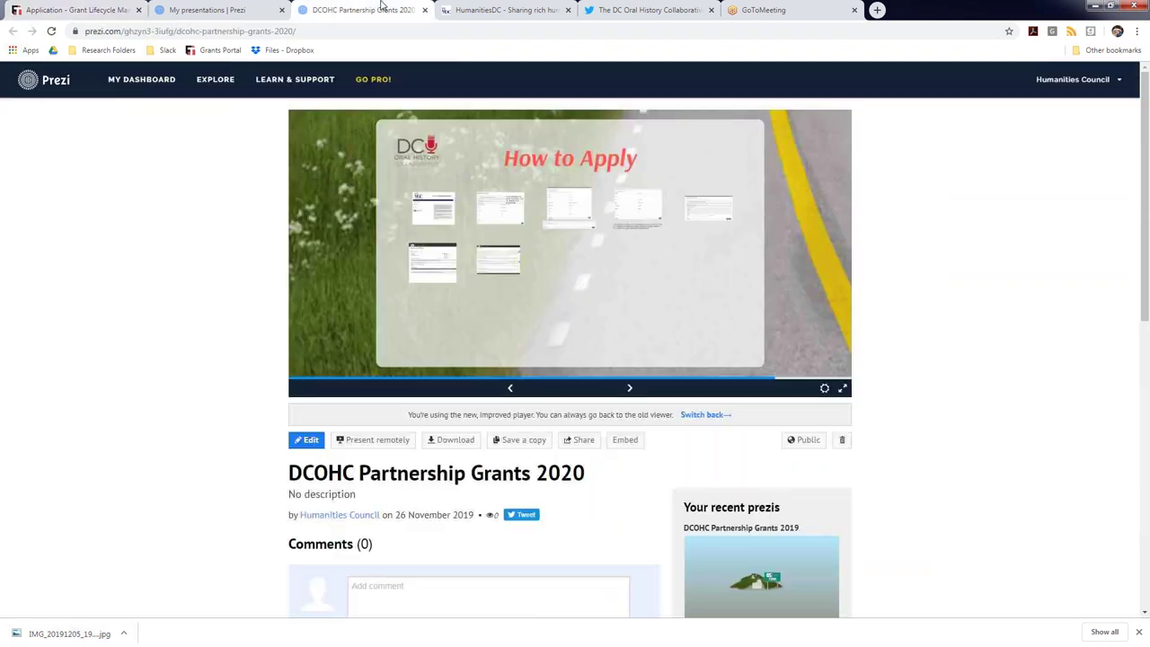
left_click(67, 4)
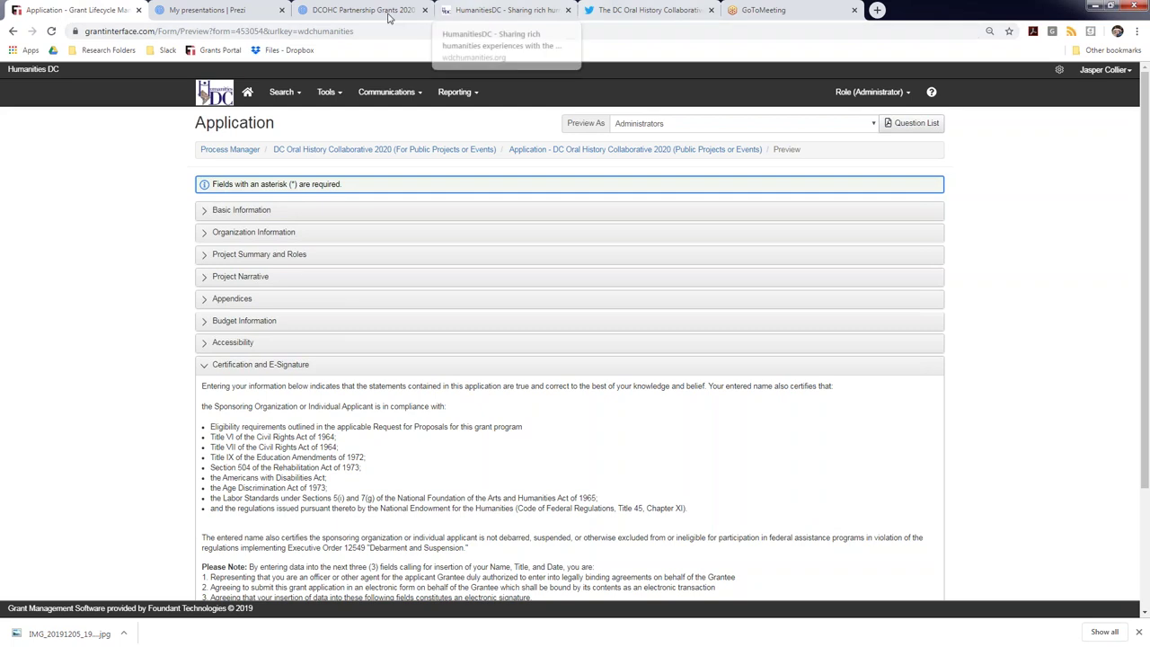
left_click(341, 9)
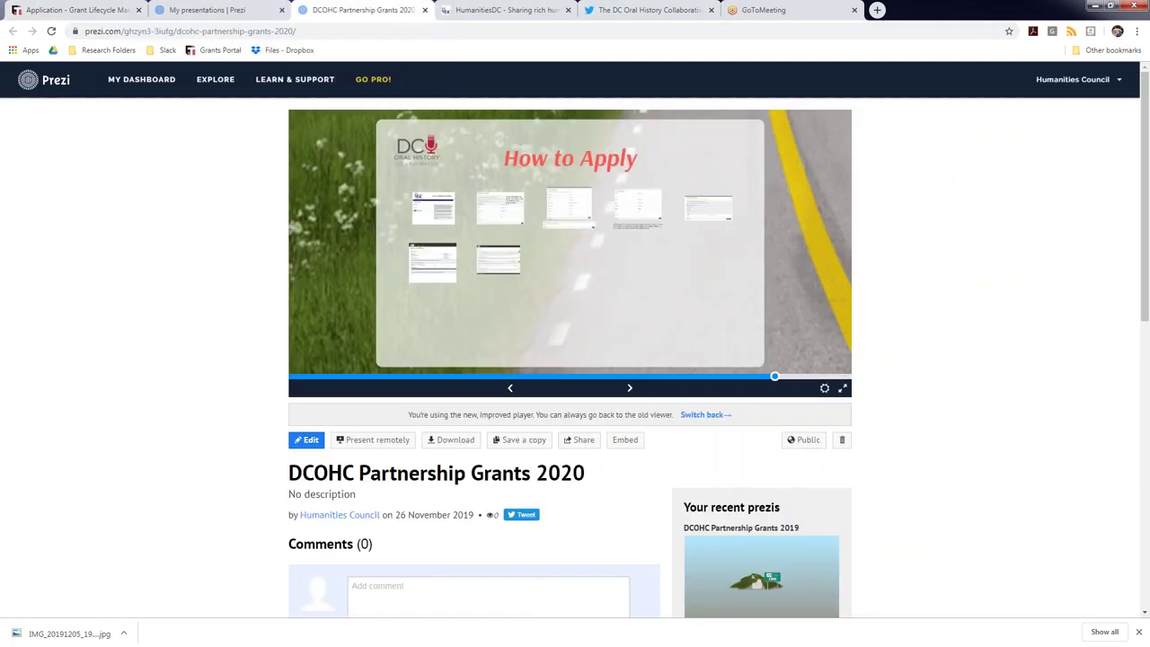
left_click(605, 391)
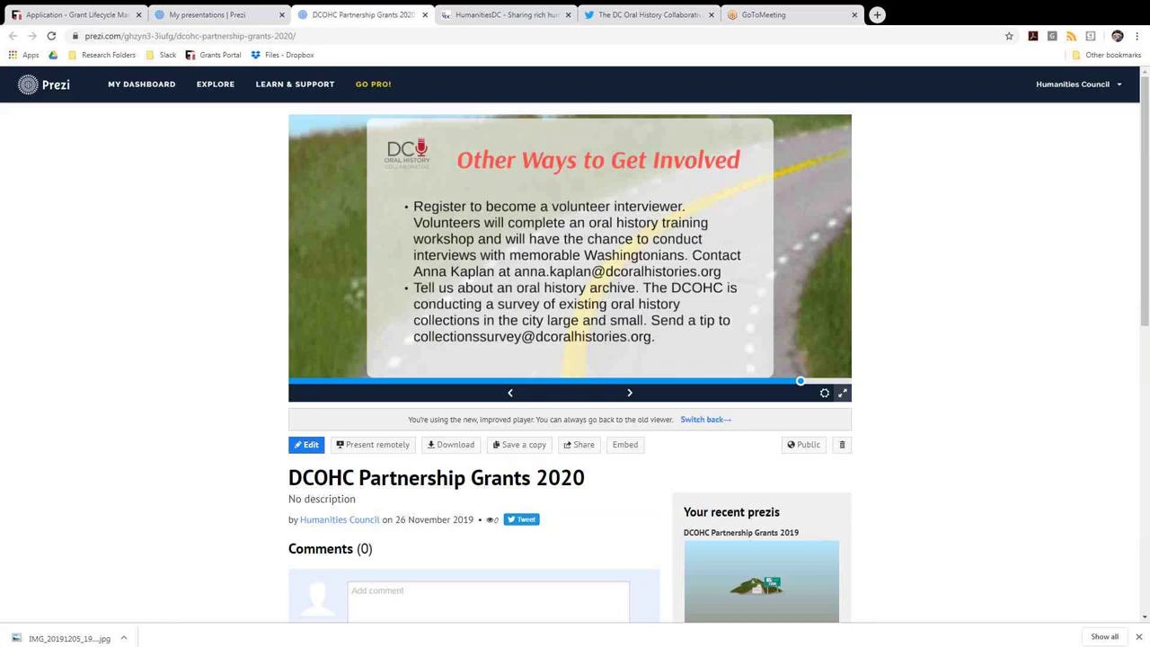
left_click(842, 393)
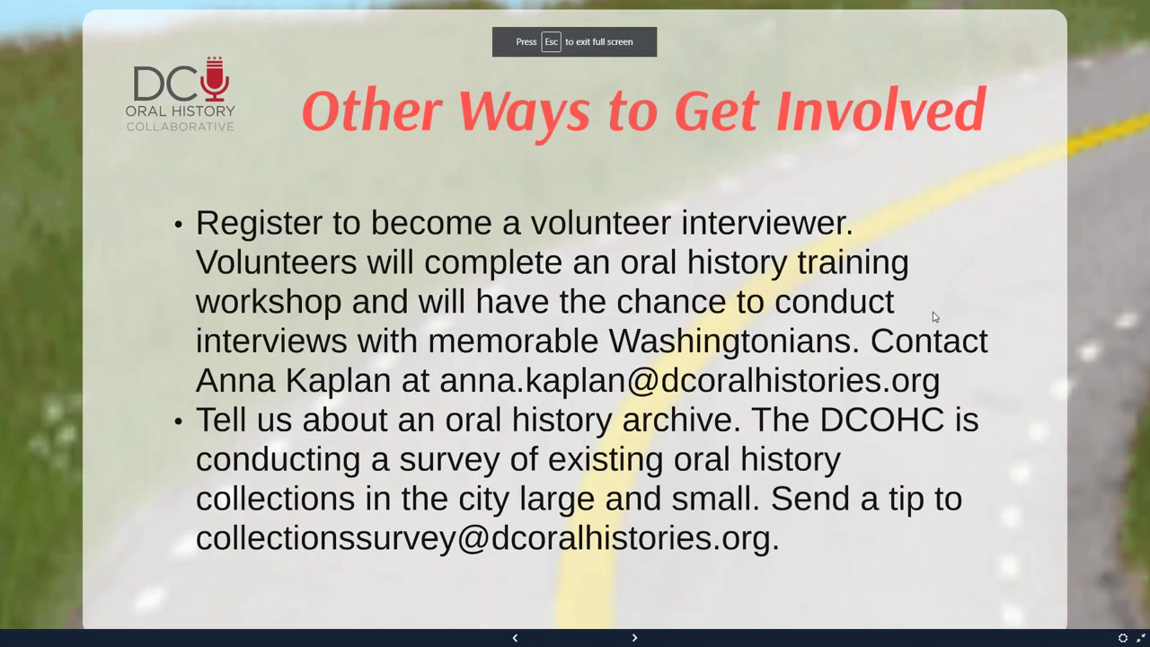